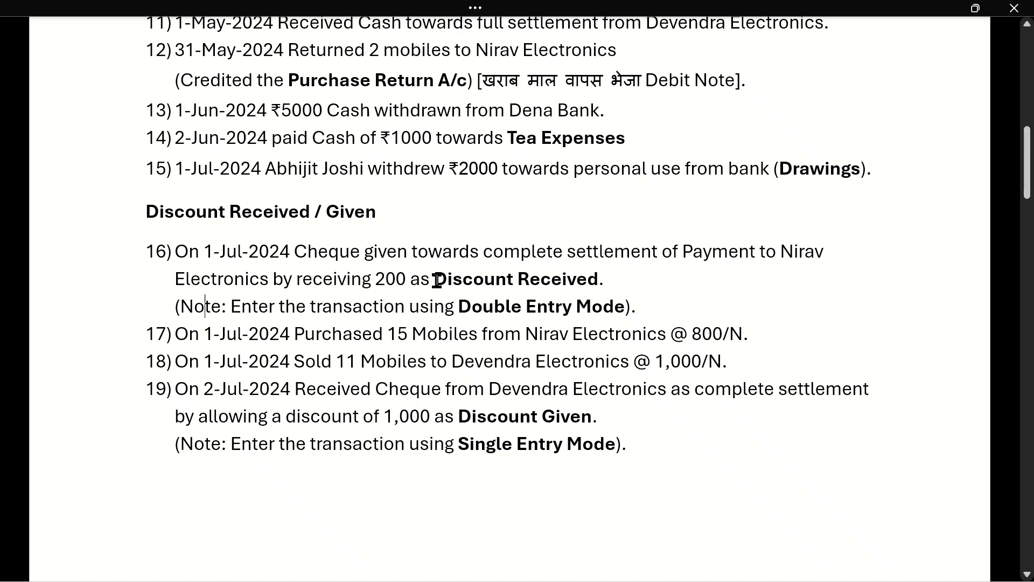
- Select the text "Discount Received" in transaction 16, then switch to TallyPrime and open the company Joshi Mobile Ghar
left_click(598, 281, "shift")
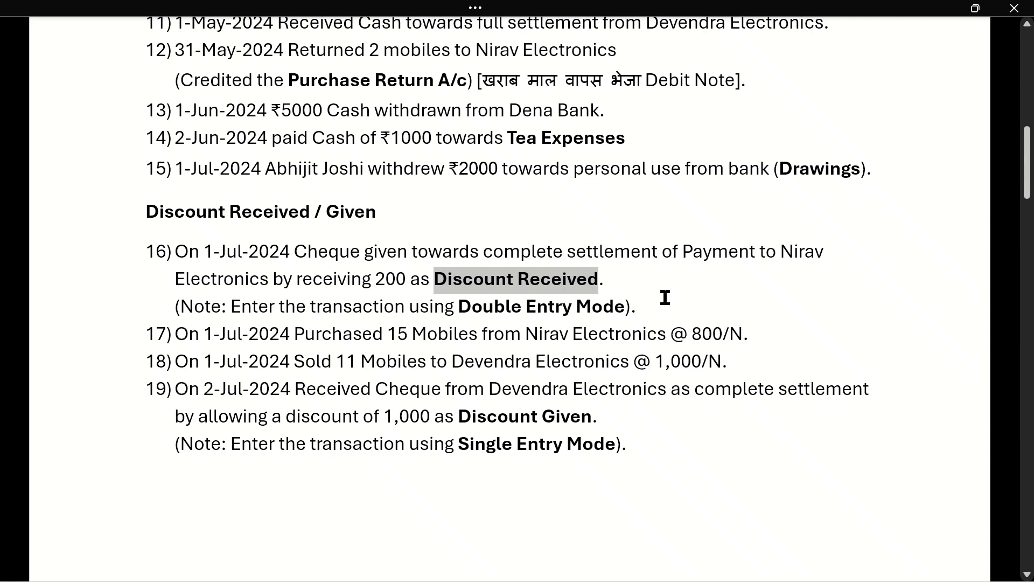
key("alt+Tab")
key("Up")
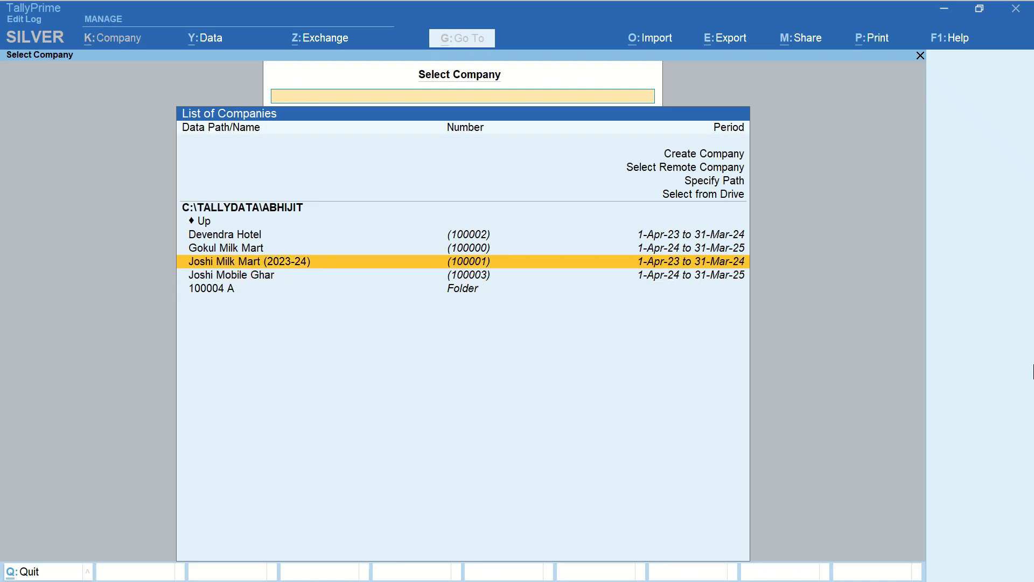
key("Down")
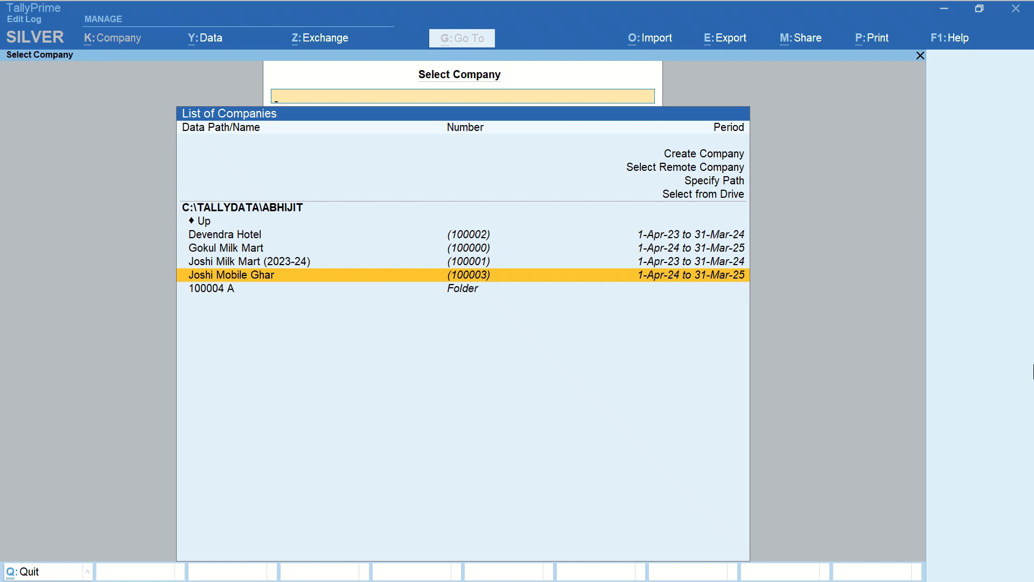
key("Return")
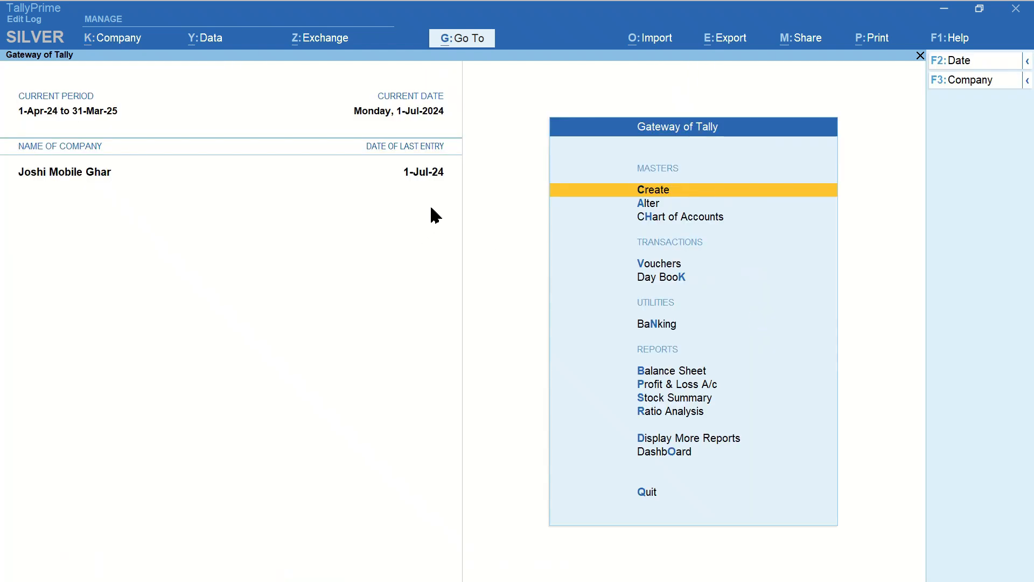
- Open voucher entry from the Gateway of Tally with a new Payment voucher
key("Down")
key("Down")
key("Down")
key("Down")
key("Up")
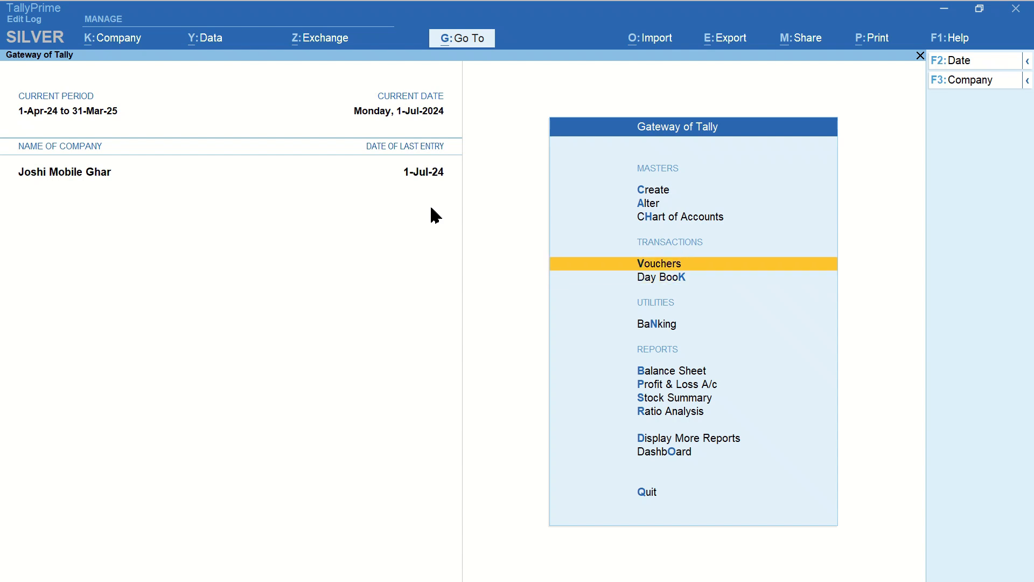
key("Return")
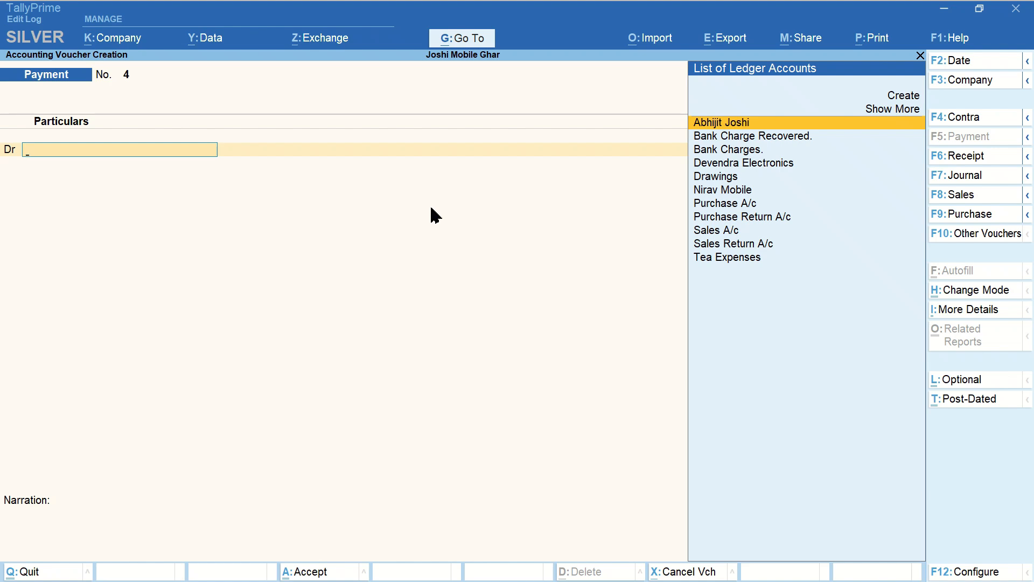
key("Down")
key("Down")
key("Down")
key("Down")
key("Down")
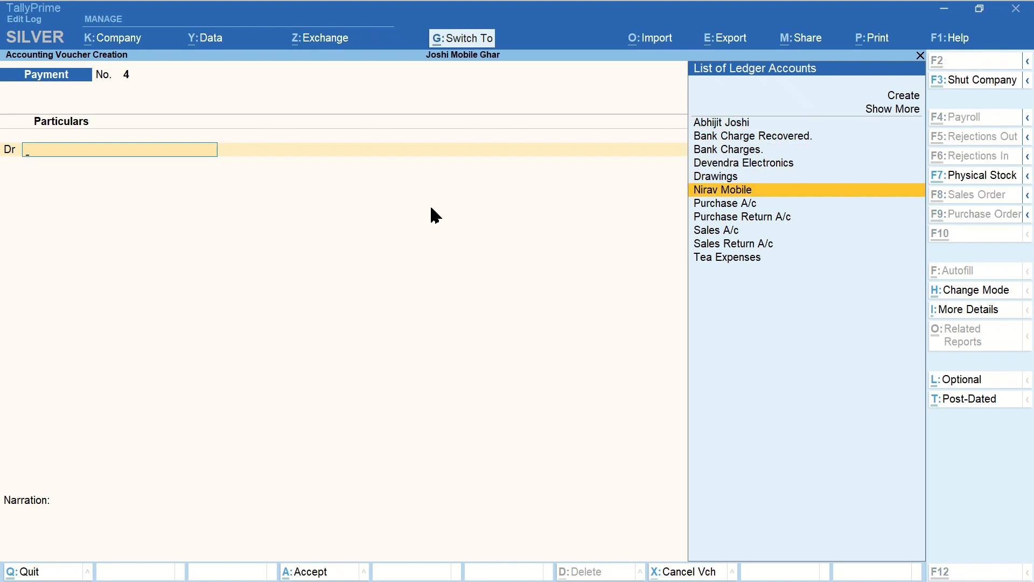
- Switch to the Word exercise document and read which entry mode transaction 16 requires
key("alt+Tab")
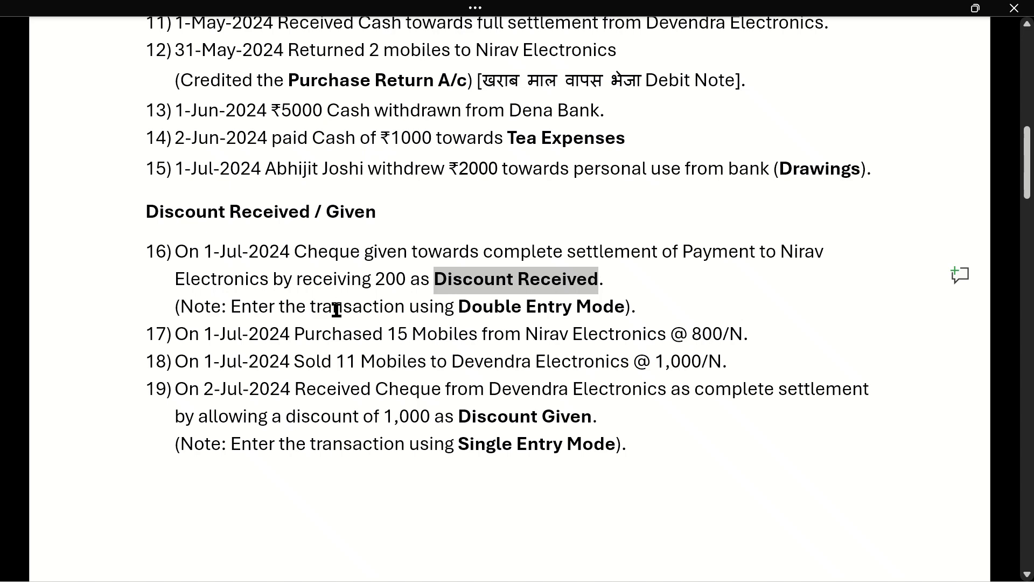
left_click(495, 308)
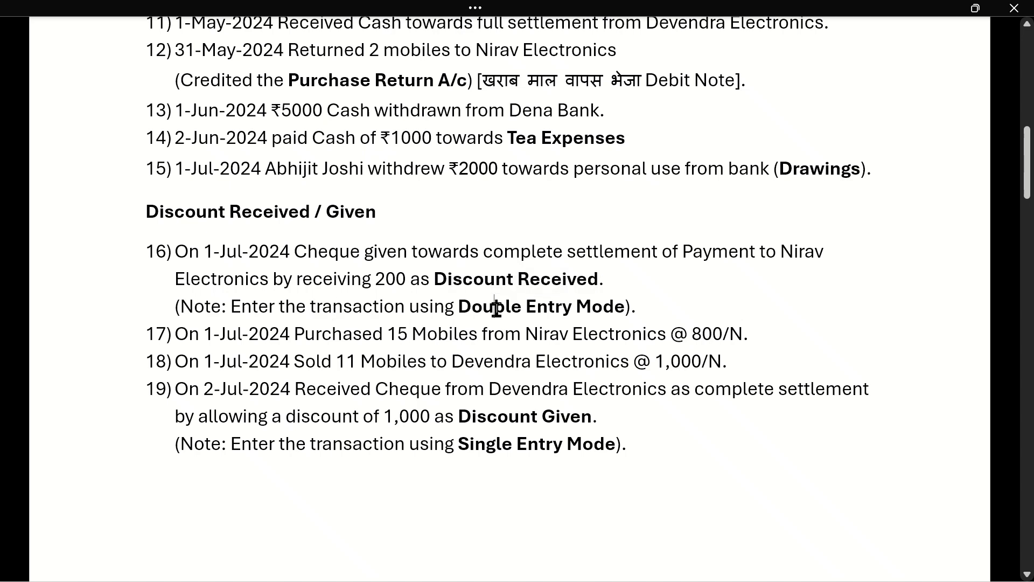
double_click(494, 308)
double_click(547, 316)
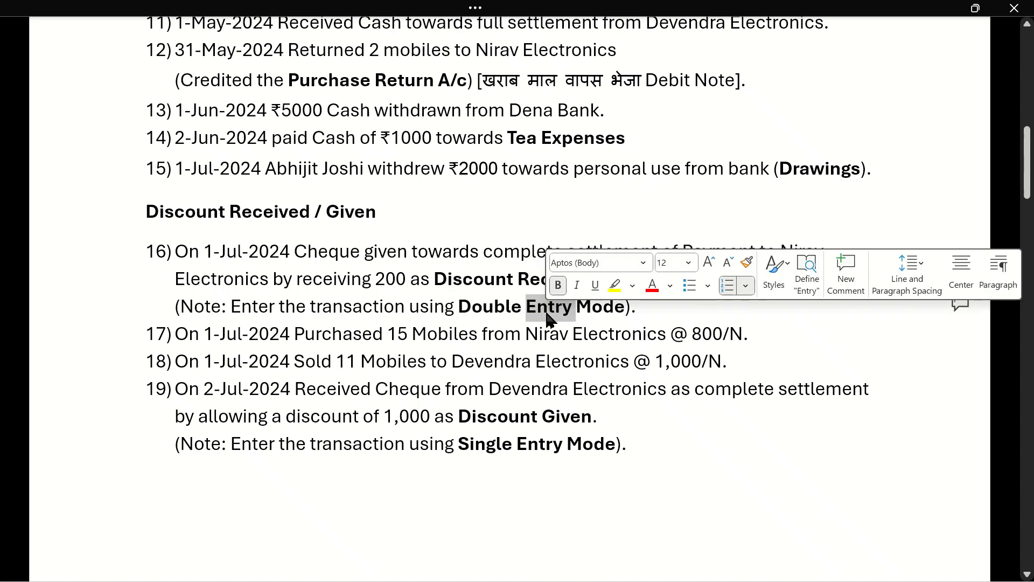
double_click(599, 314)
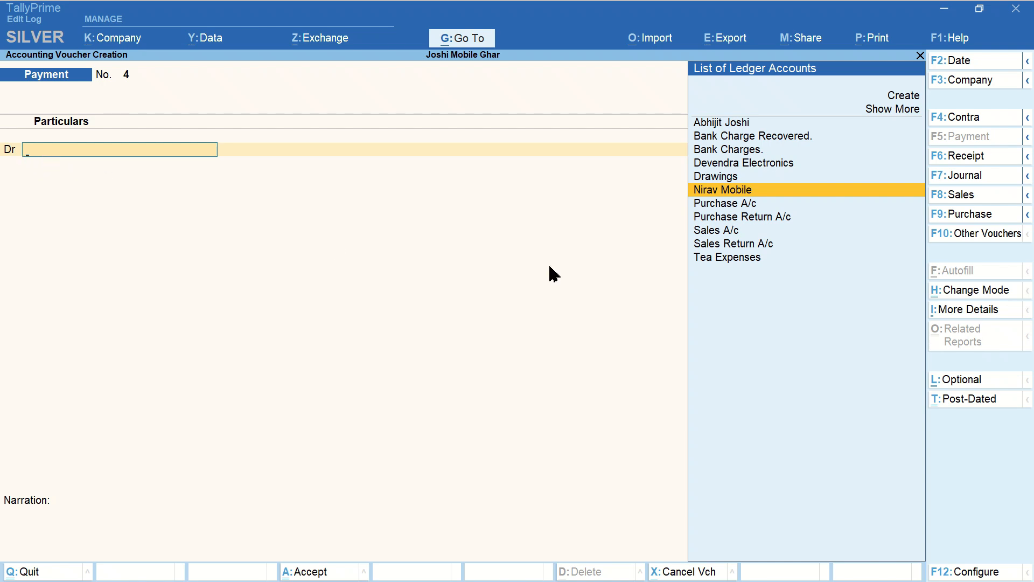
- In TallyPrime, set the payment voucher mode to Double Entry and accept the configuration with Cr/Dr instead of To/By set to Yes
left_click(964, 291)
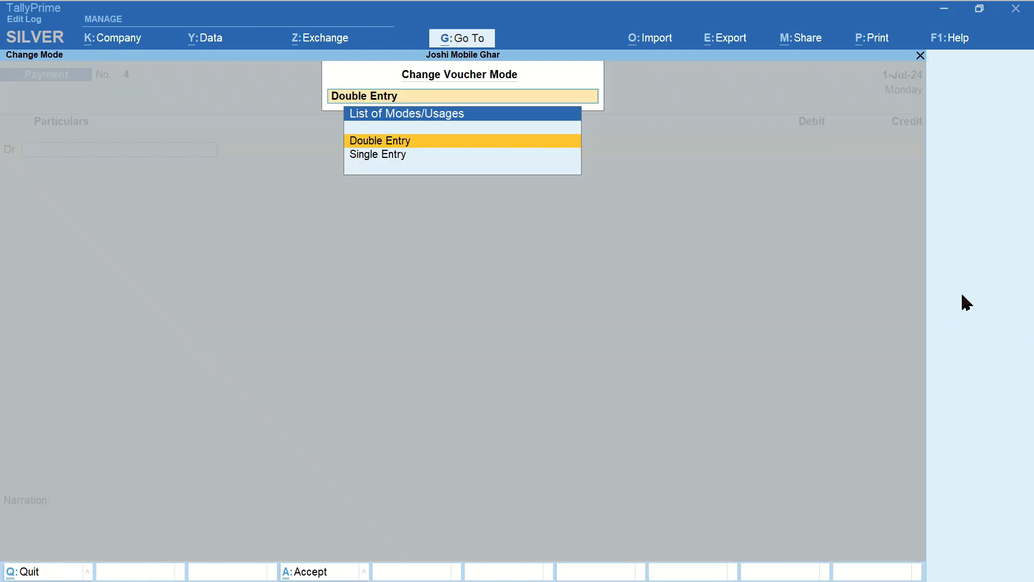
key("Return")
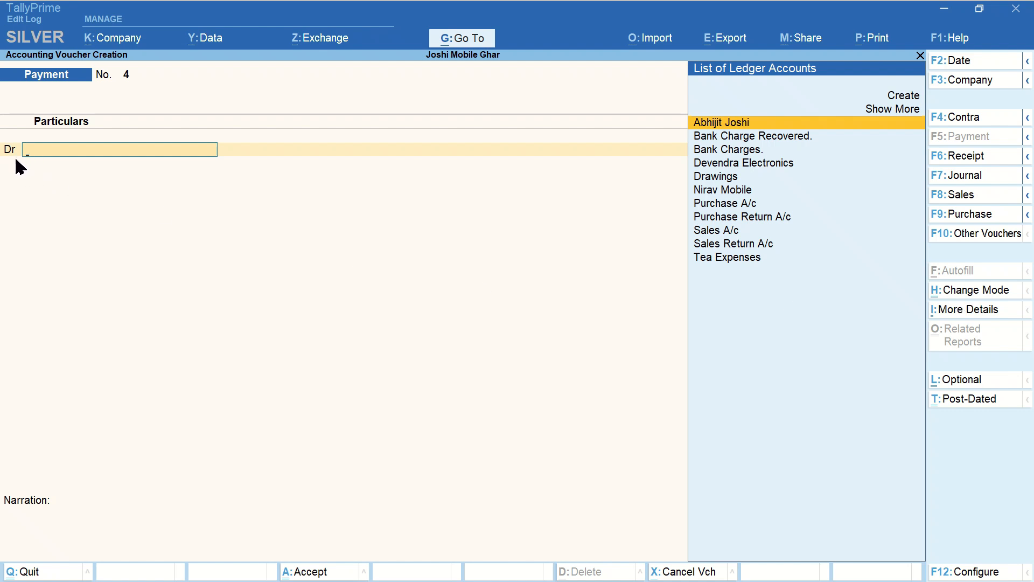
left_click(960, 572)
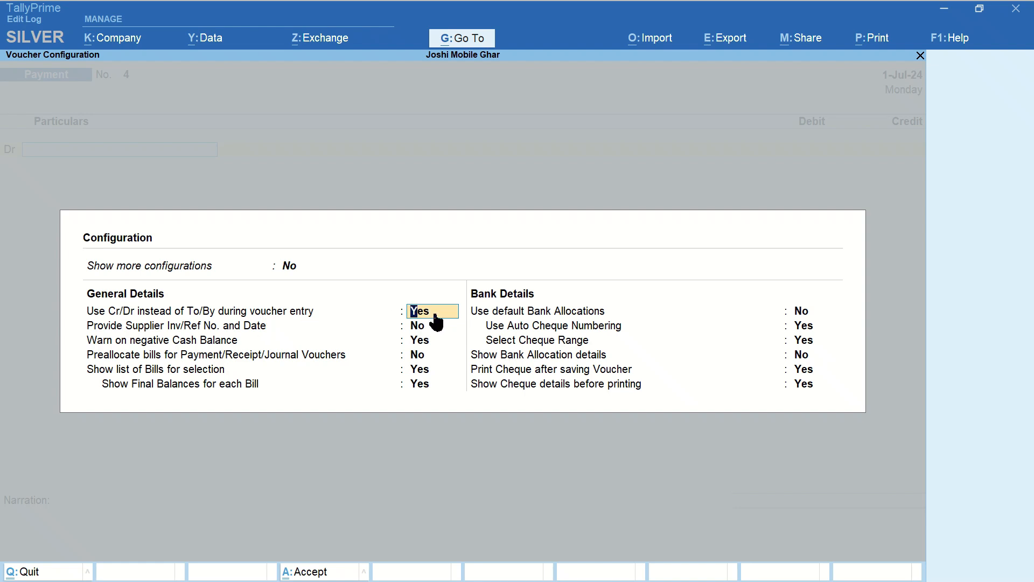
key("ctrl+a")
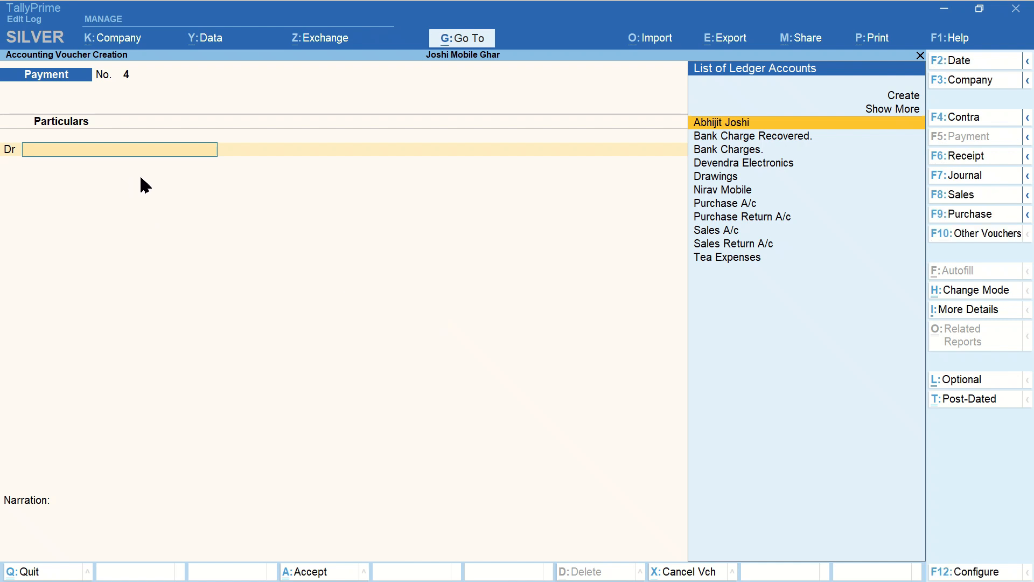
- Choose Nirav Mobile as the debit ledger of the payment voucher
type("Ni")
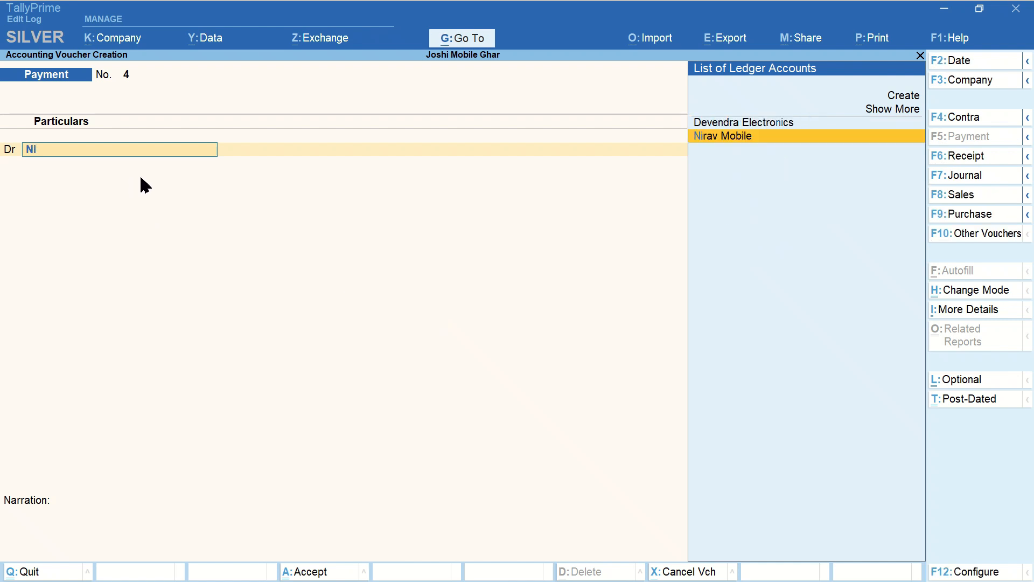
key("Return")
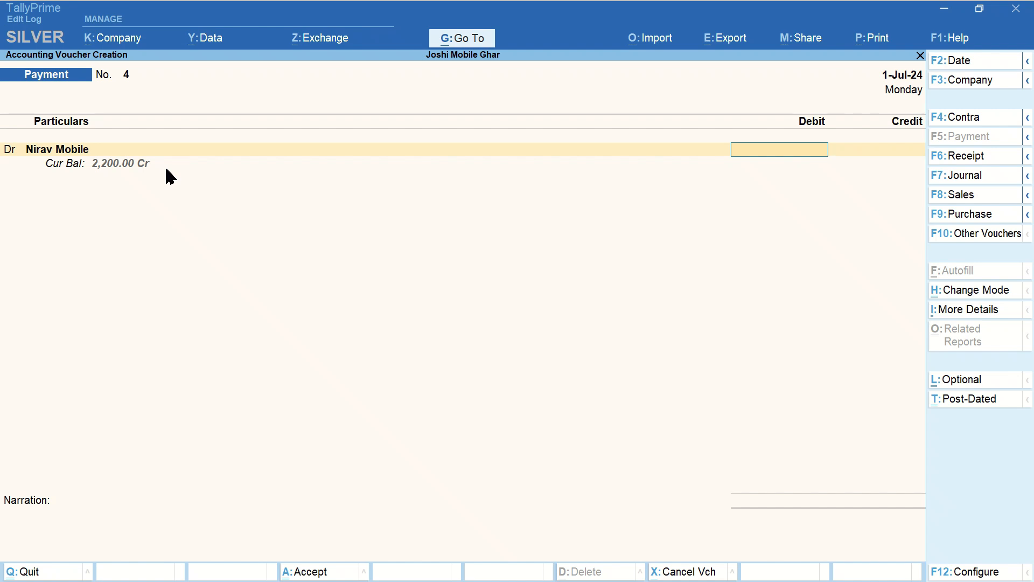
- Check the closing balance in the Ledger Vouchers report for Nirav Mobile, then return to the payment voucher
left_click(458, 42)
type("LEDG")
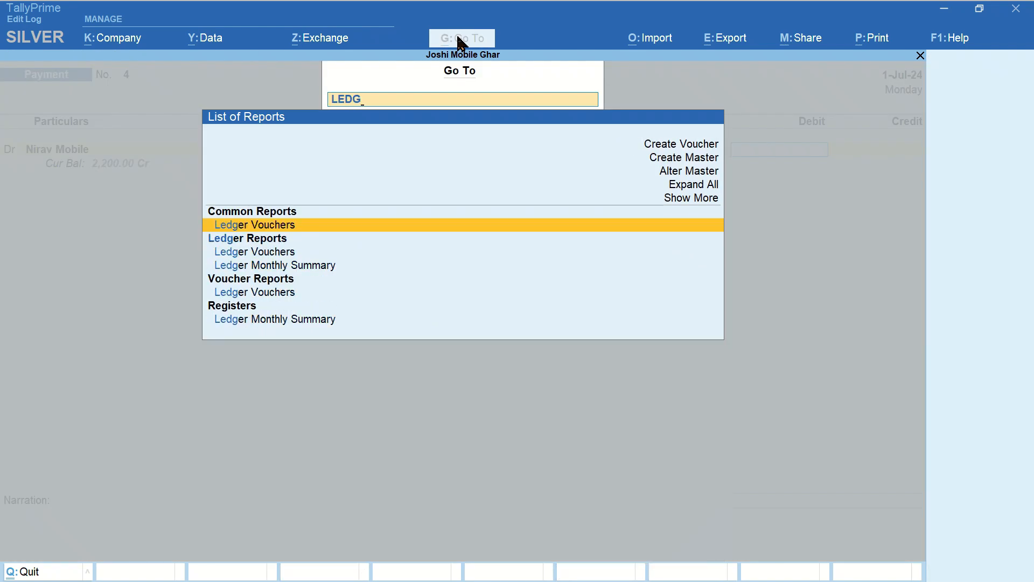
key("Return")
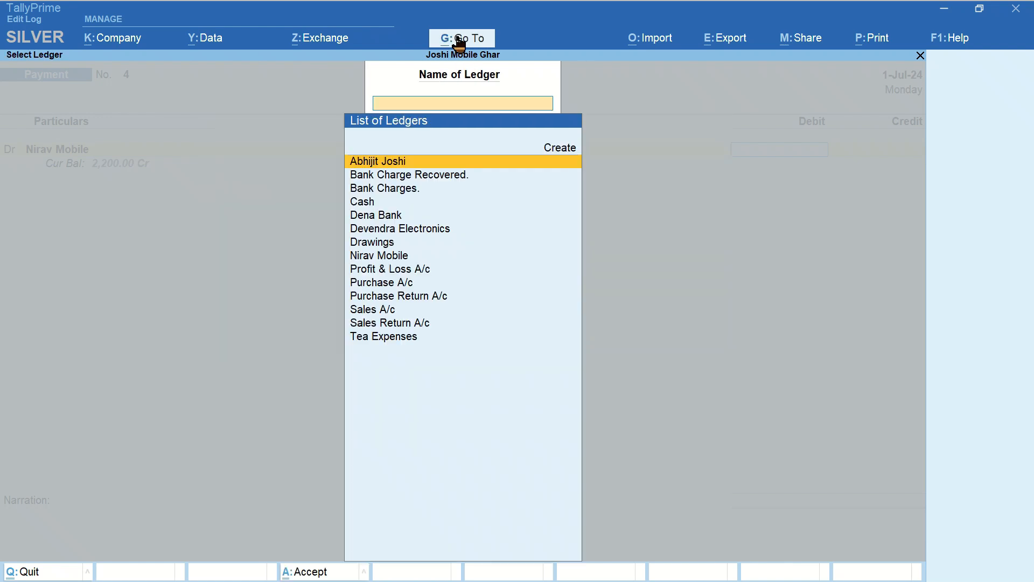
type("NIR")
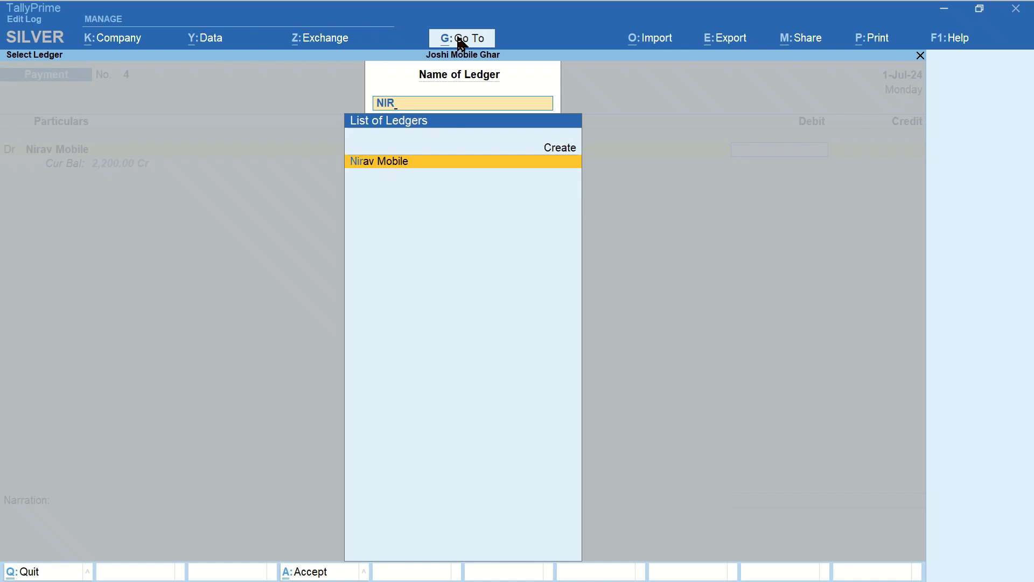
key("Return")
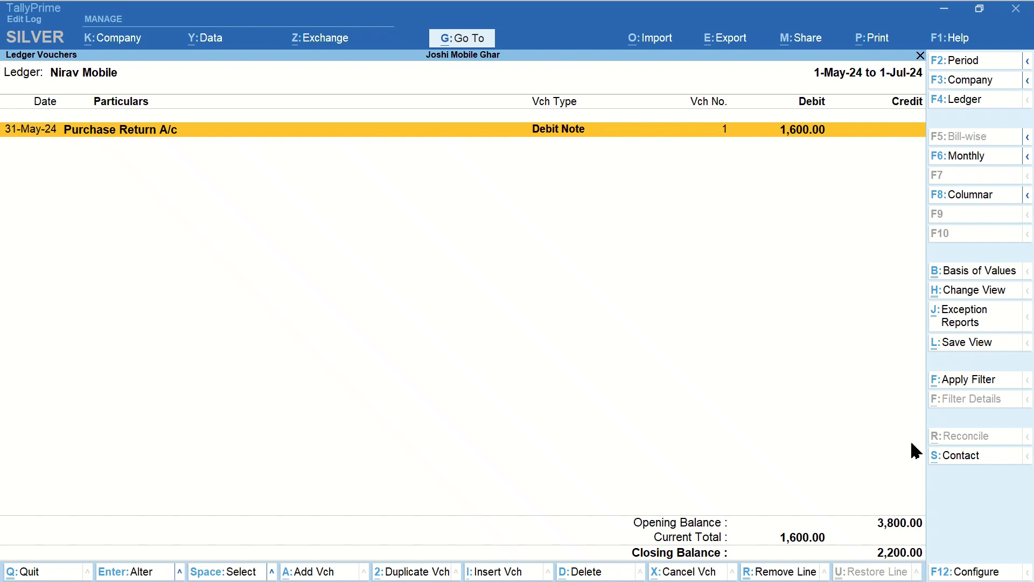
key("Escape")
key("Escape")
key("Escape")
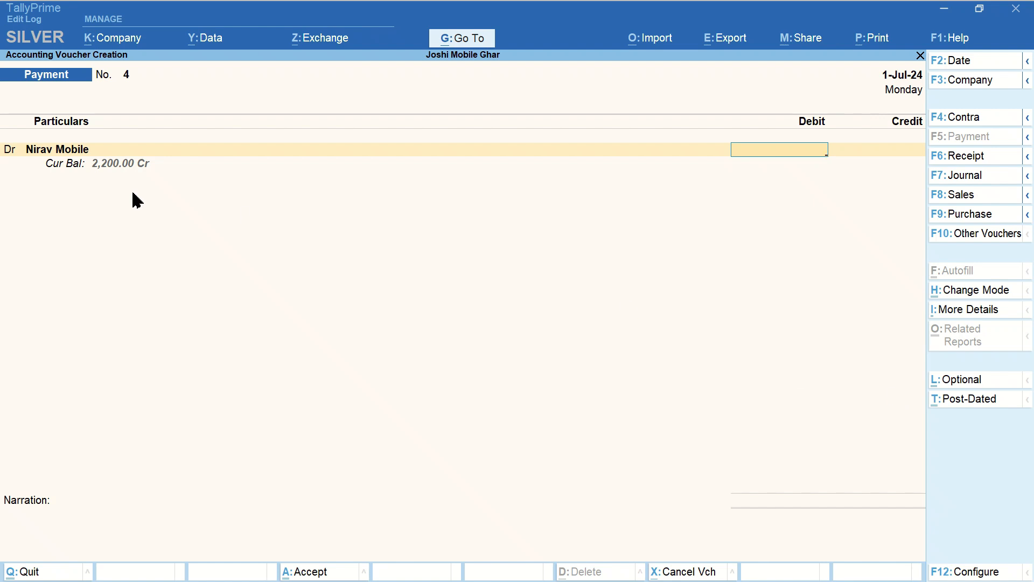
- Enter 2,200 as the debit amount for Nirav Mobile
type("2,200")
key("Return")
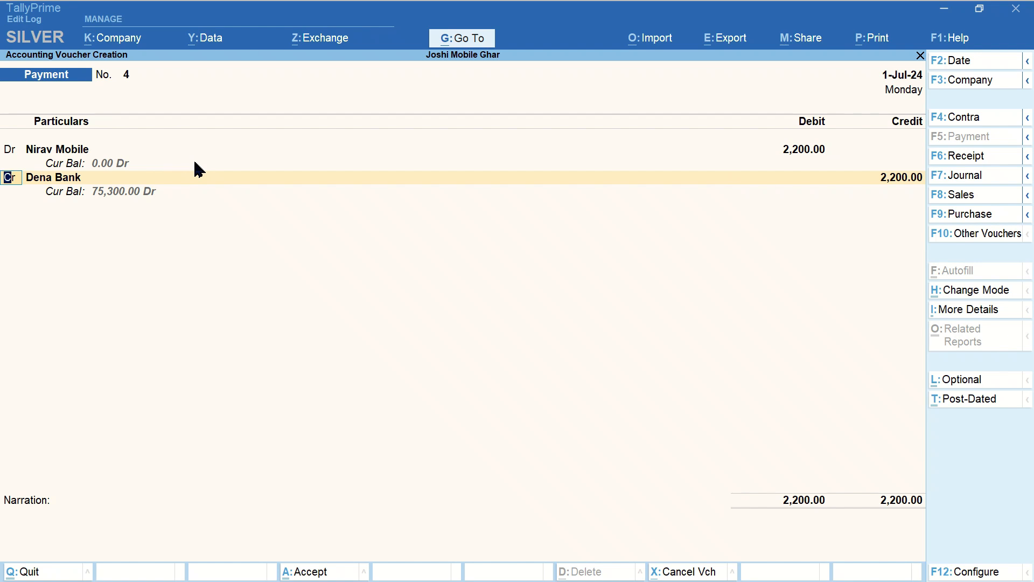
- Start creating a new ledger from the voucher's credit line and name it Discount Received
key("Return")
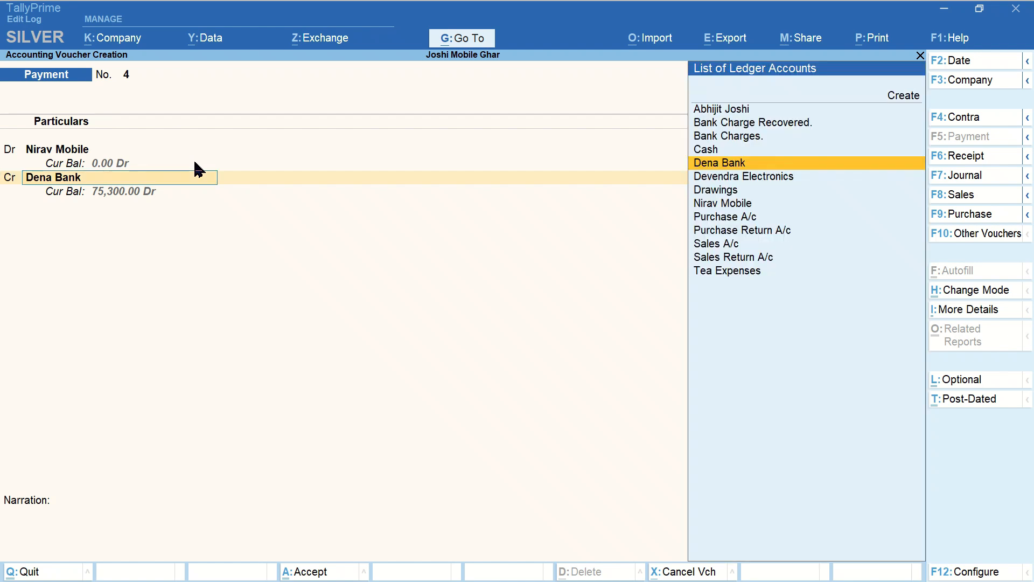
type("D")
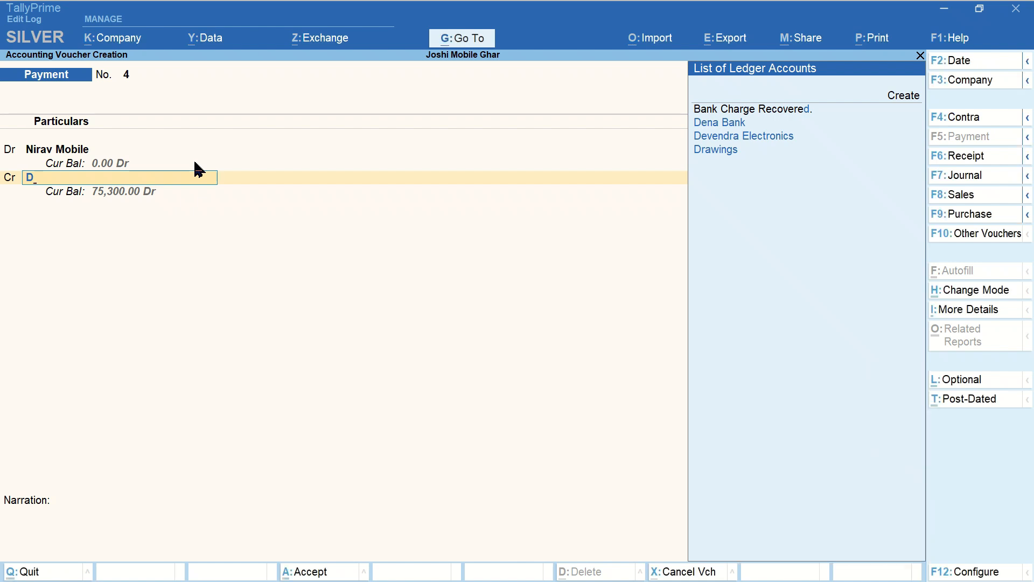
key("Down")
key("Down")
key("Down")
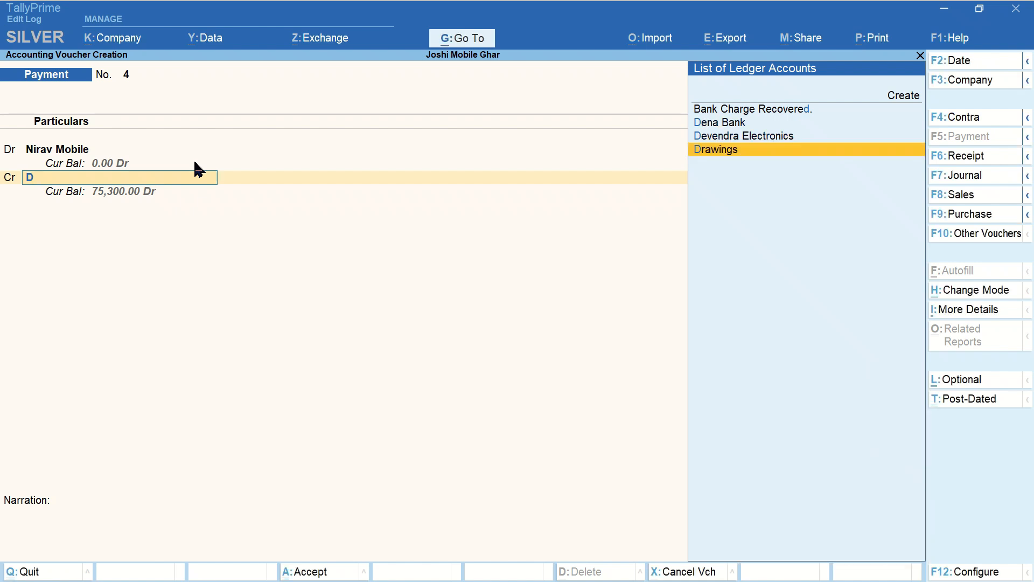
key("Up")
key("Up")
key("Up")
key("Up")
key("Return")
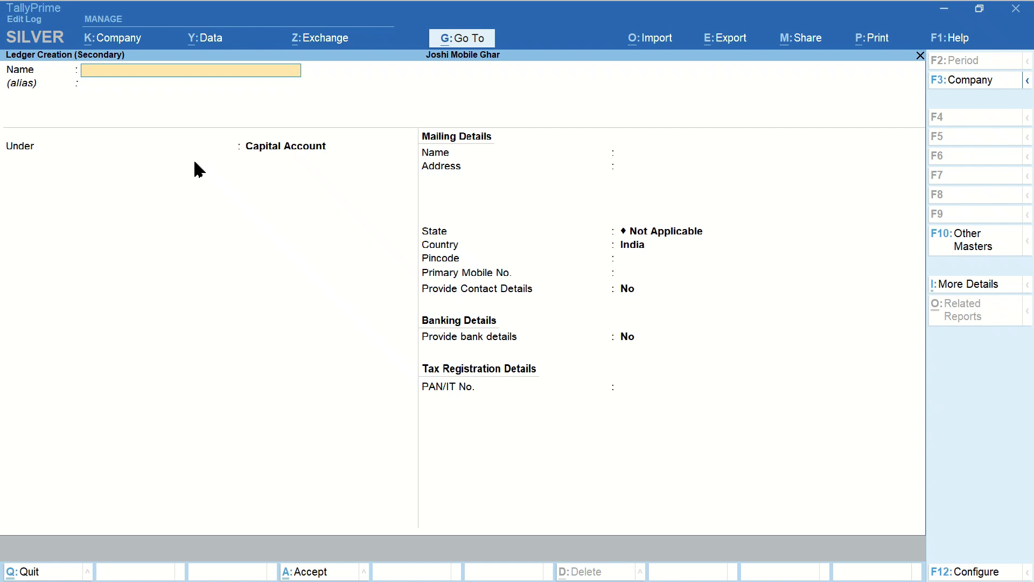
key("ctrl+alt+v")
key("Return")
key("Return")
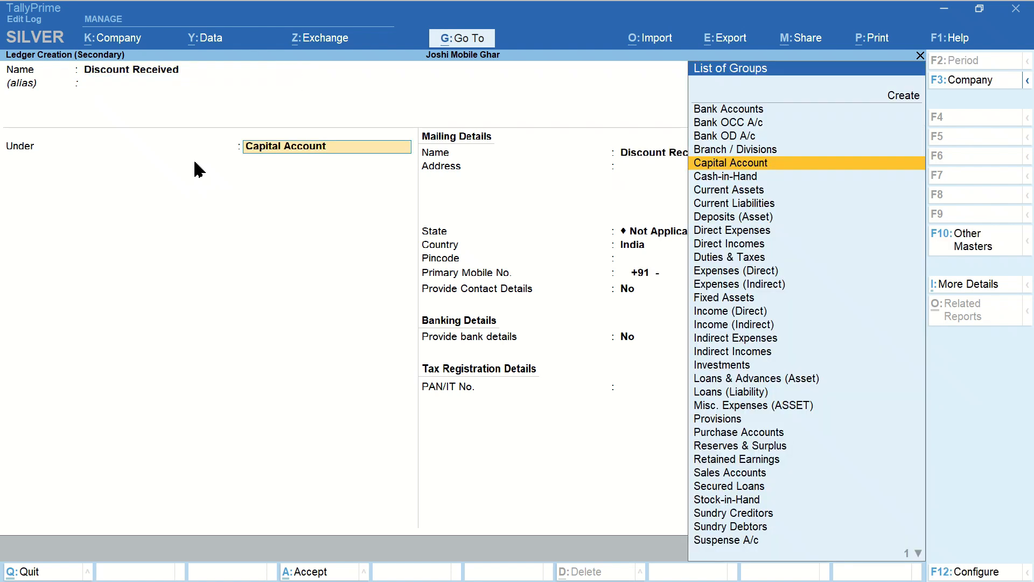
- Place the Discount Received ledger under Indirect Incomes and save it into the voucher's credit line
key("BackSpace")
type("IN")
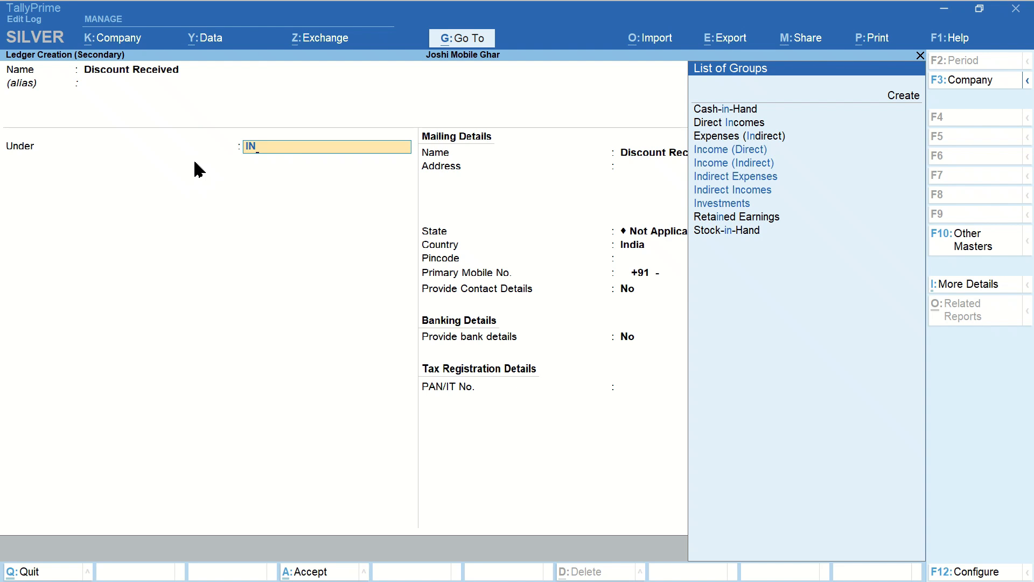
key("Down")
key("Down")
key("Down")
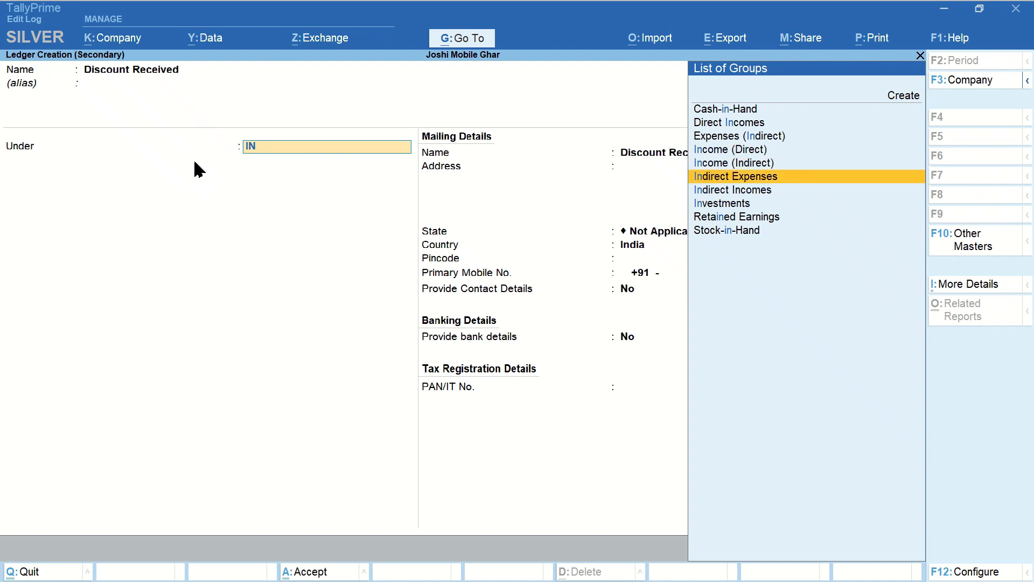
key("Return")
key("Return")
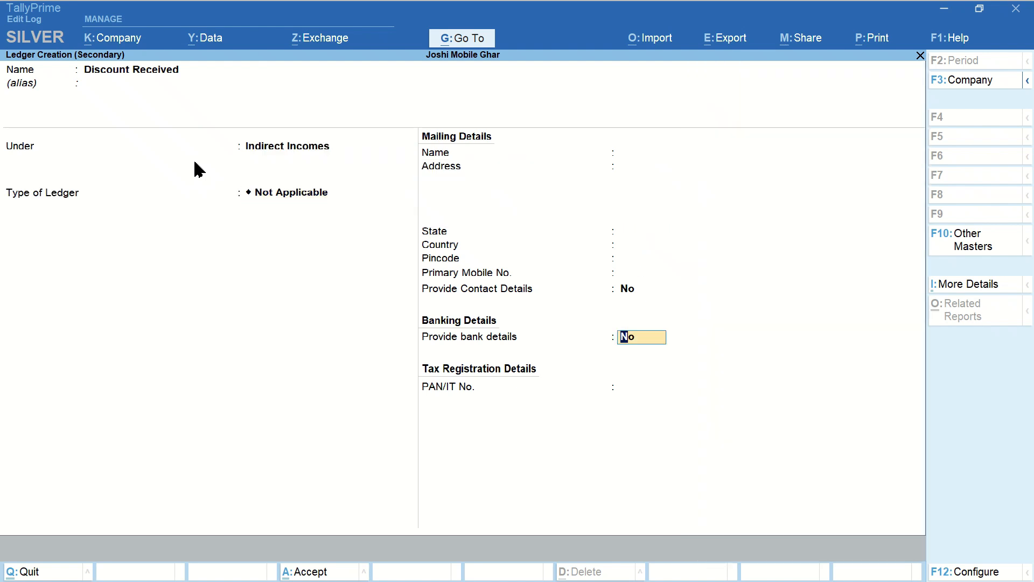
key("Return")
key("Return")
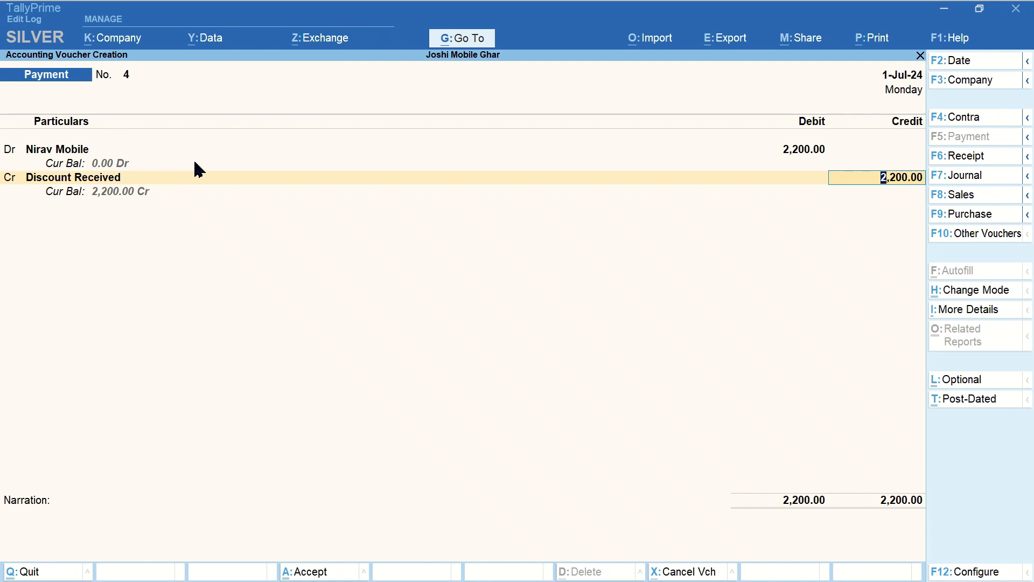
- Set the Discount Received credit to 200 and choose Dena Bank as the second credit ledger
type("200")
key("Return")
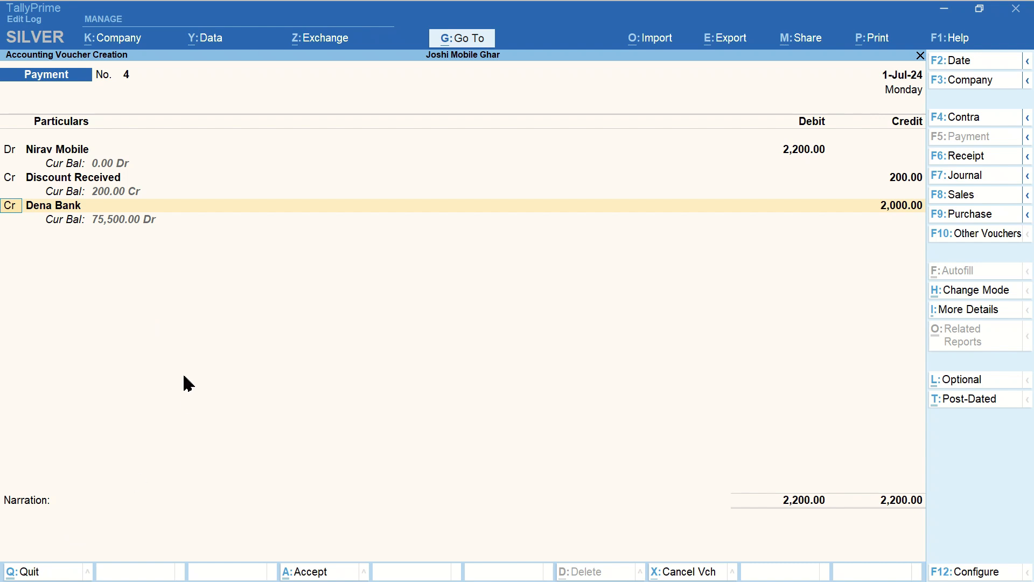
key("Return")
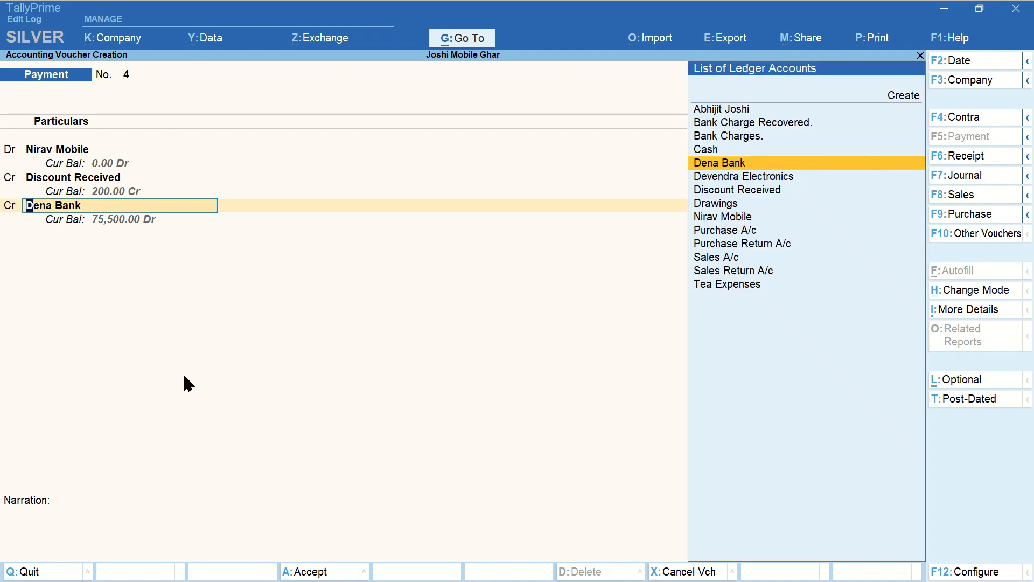
key("Return")
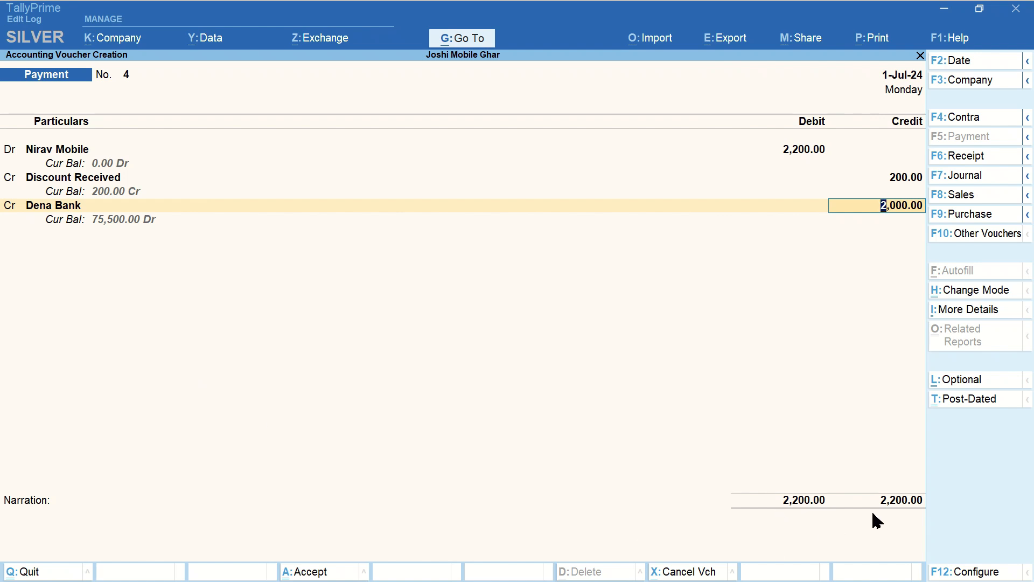
- Credit Dena Bank with 2,000 as a cheque dated 1-Jul-24, leave the narration blank and save the payment voucher
key("Return")
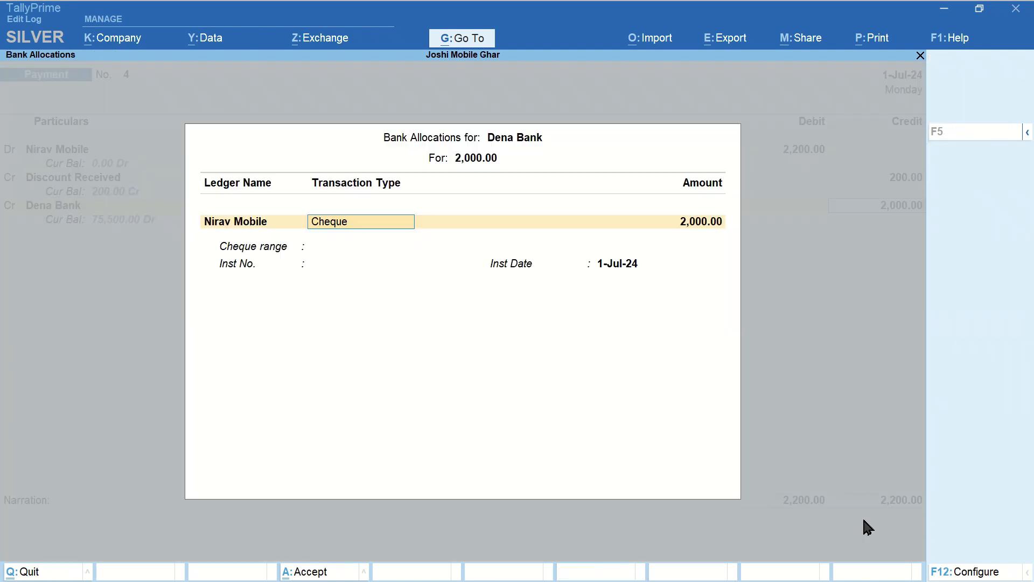
key("Return")
key("Return")
key("Return")
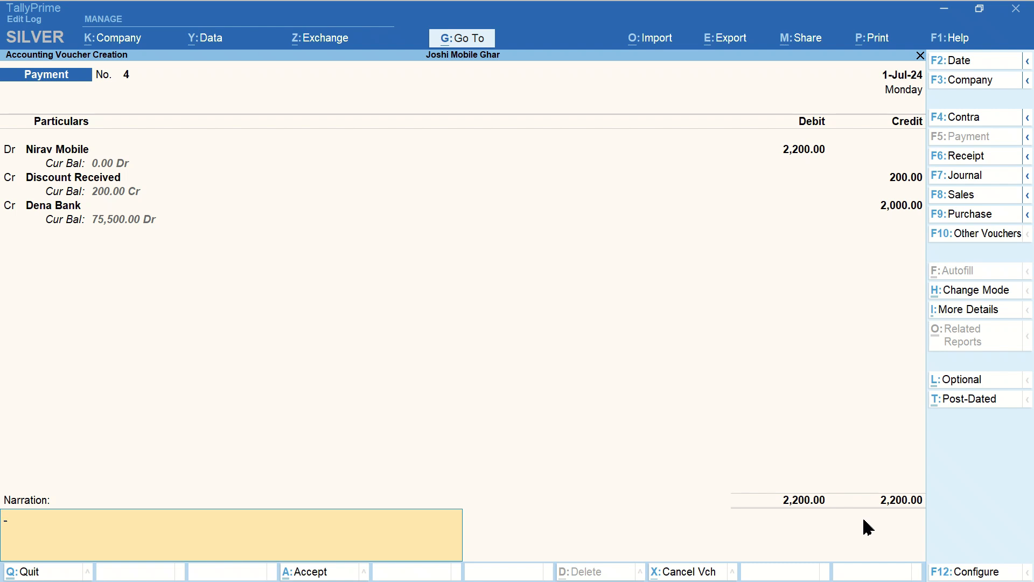
key("Return")
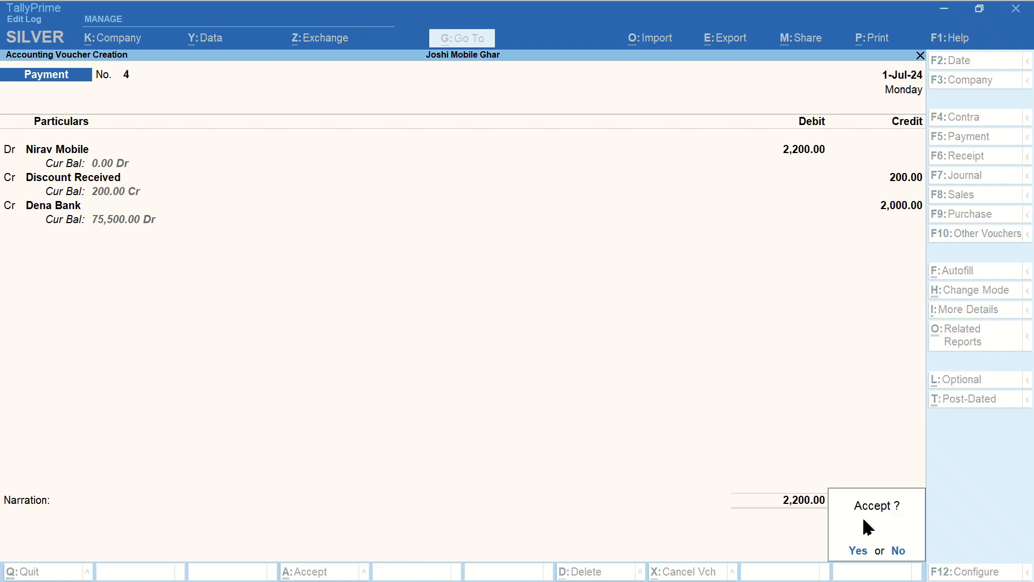
key("Return")
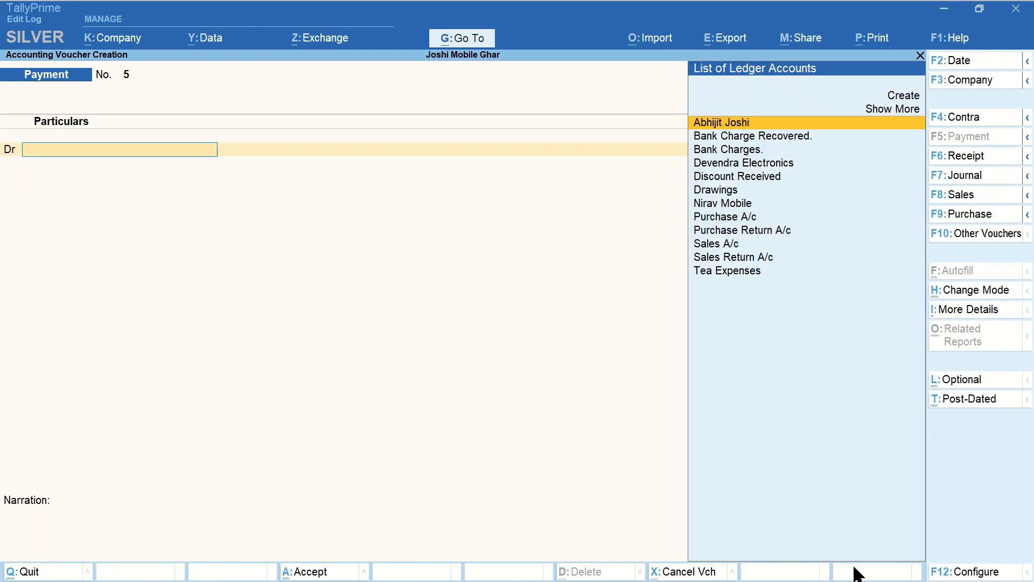
- Check transaction 17 in the exercise document and open a new purchase voucher in TallyPrime
key("alt+Tab")
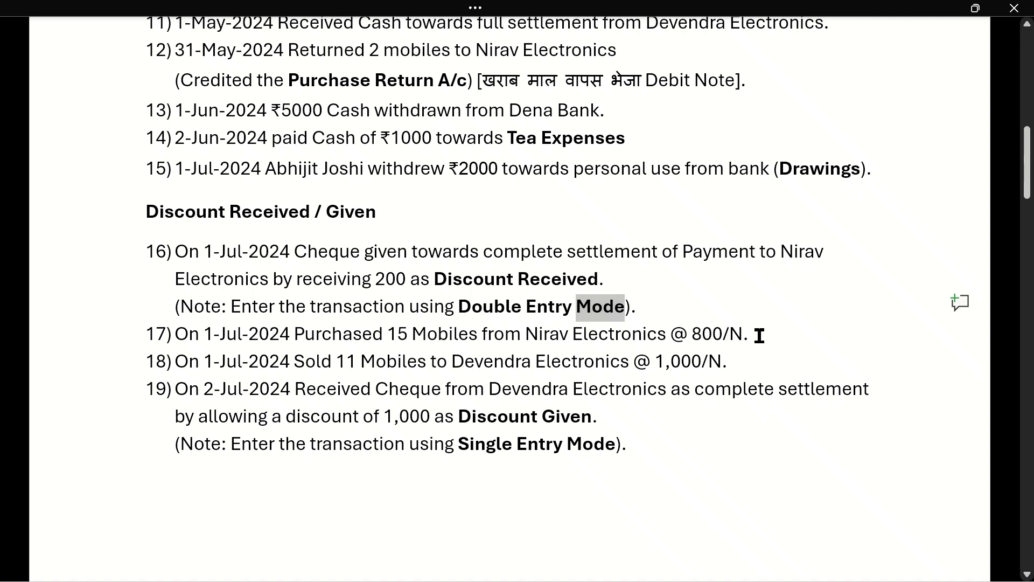
key("alt+Tab")
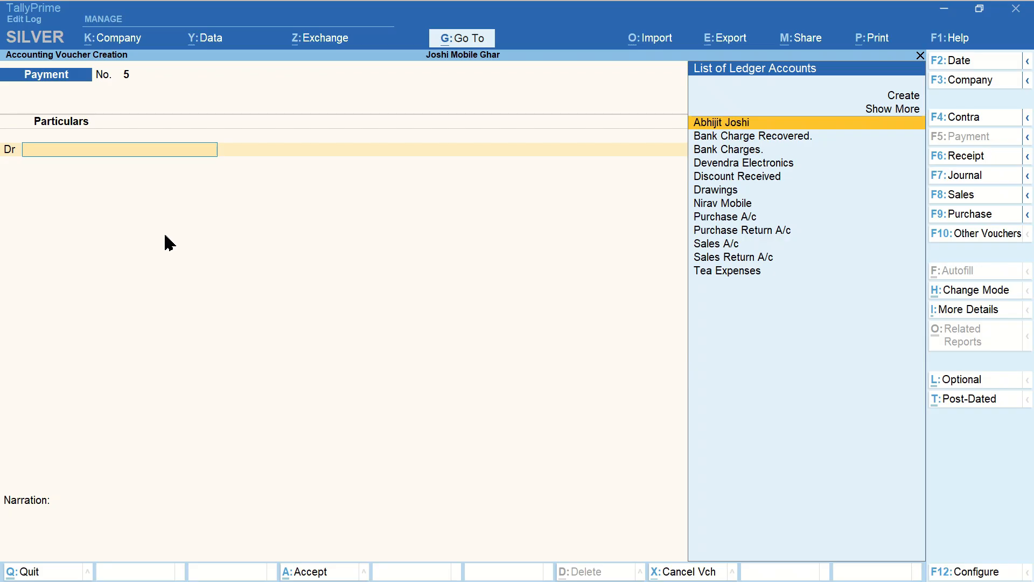
left_click(963, 215)
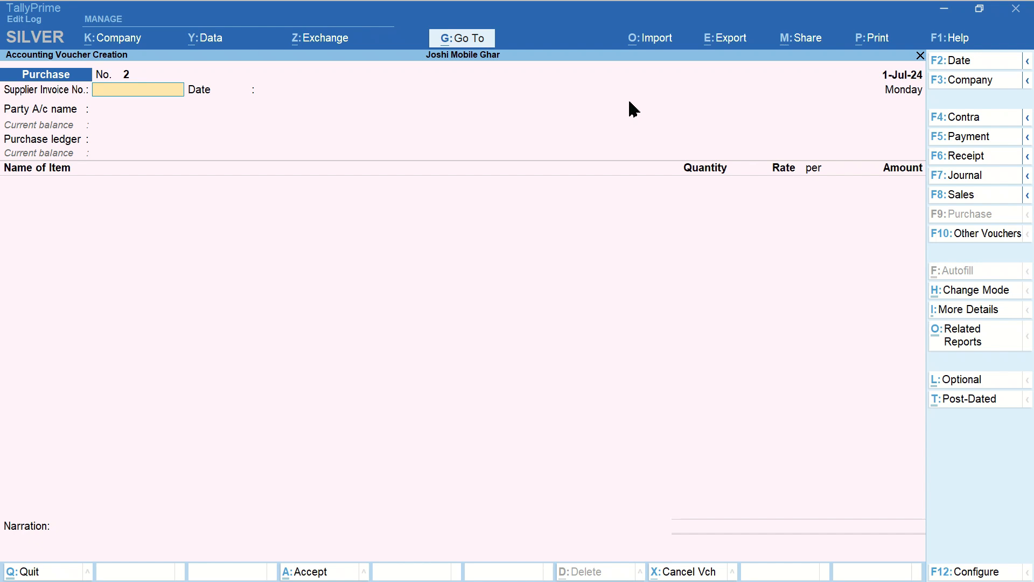
left_click(462, 42)
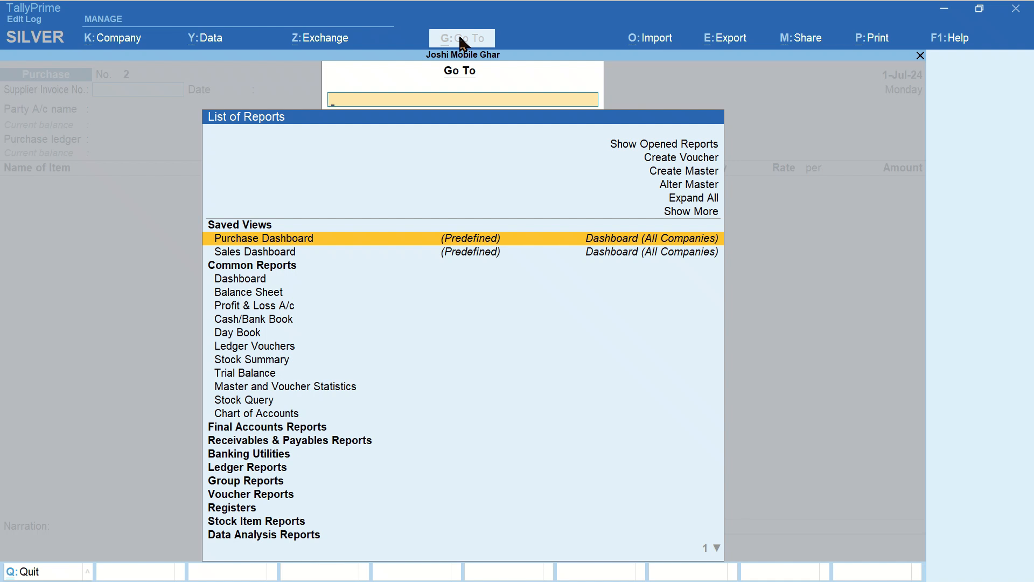
key("Up")
key("Up")
key("Up")
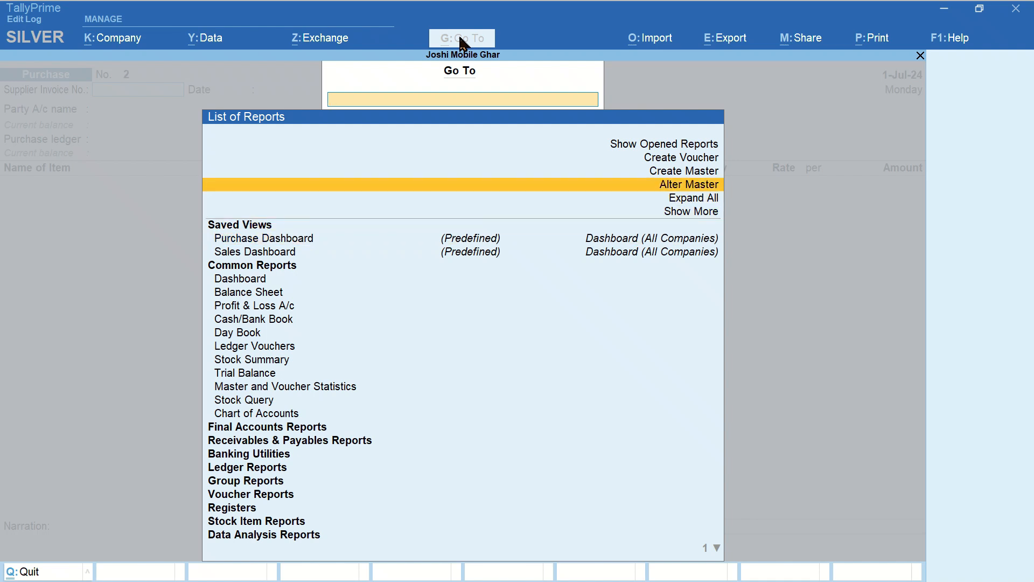
key("Return")
key("Down")
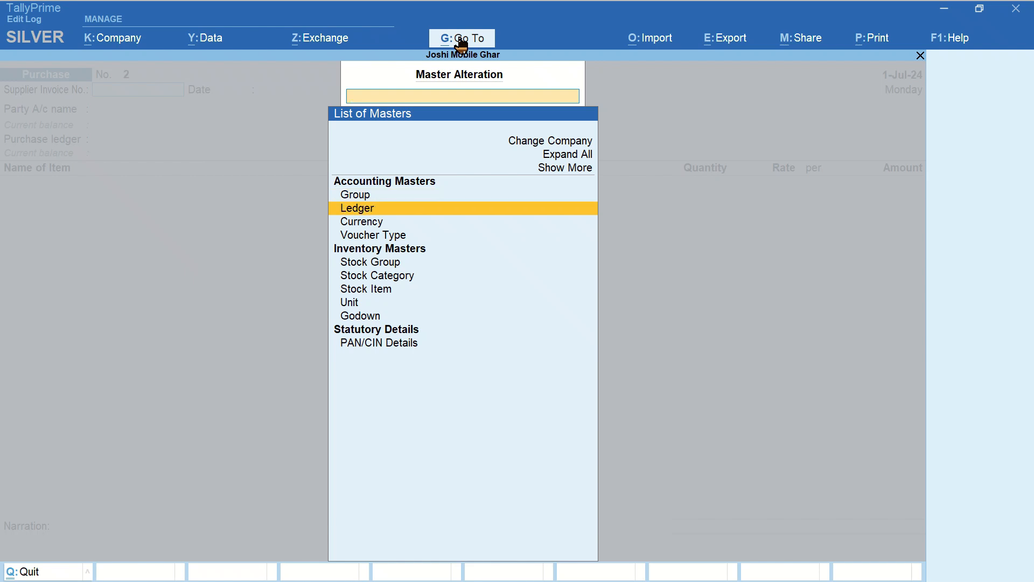
key("Return")
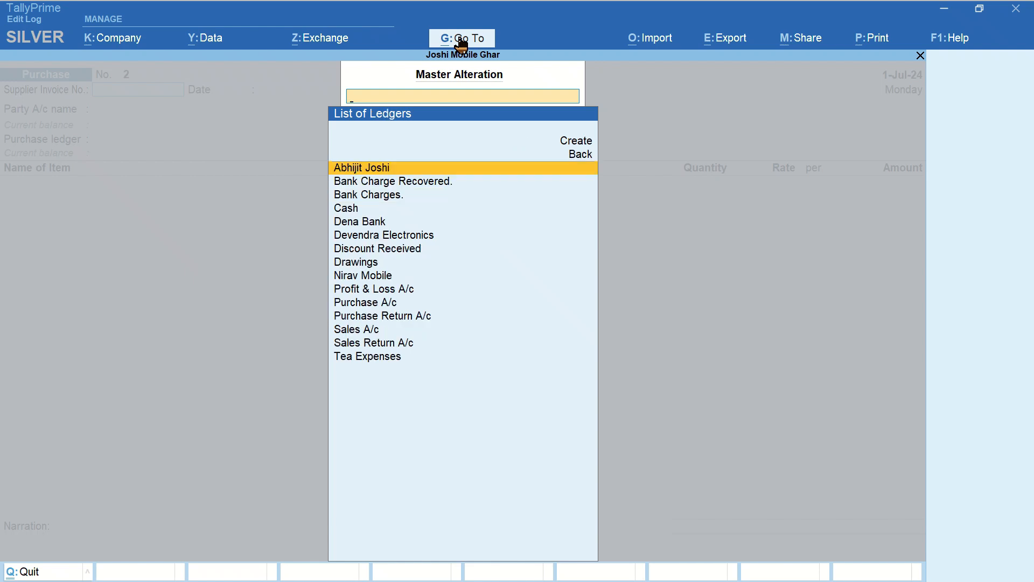
type("N")
key("Return")
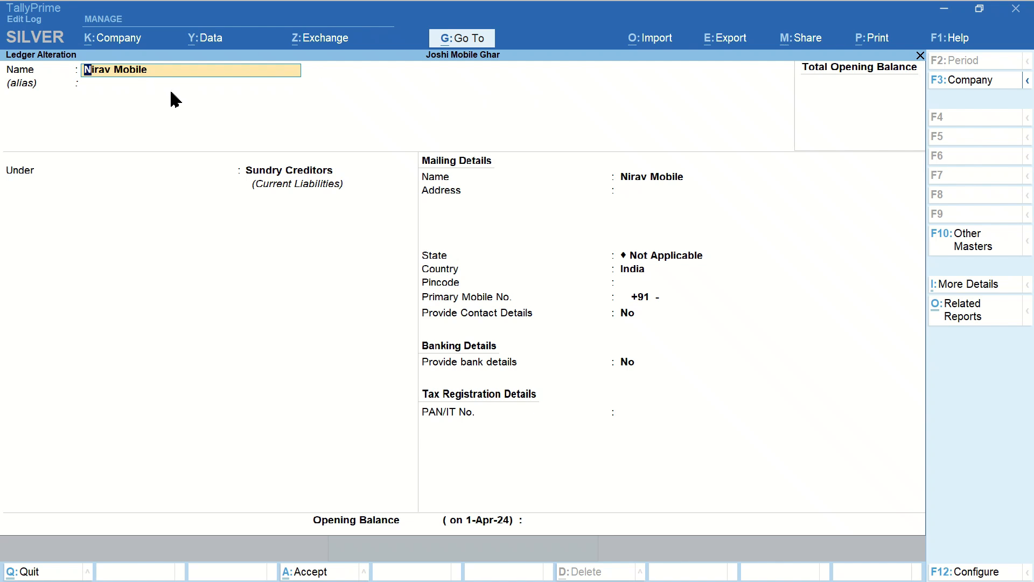
key("Escape")
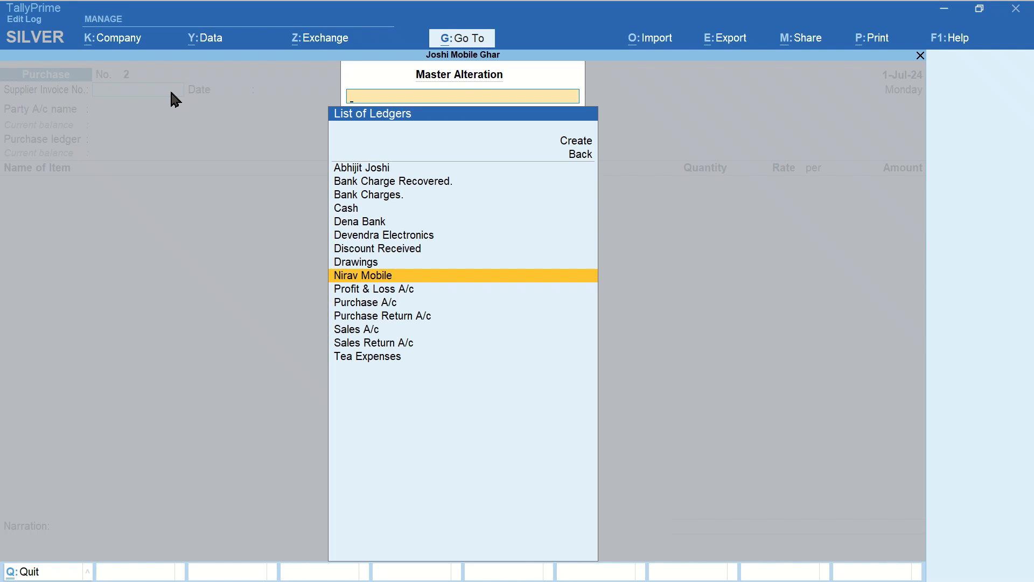
key("Escape")
key("Escape")
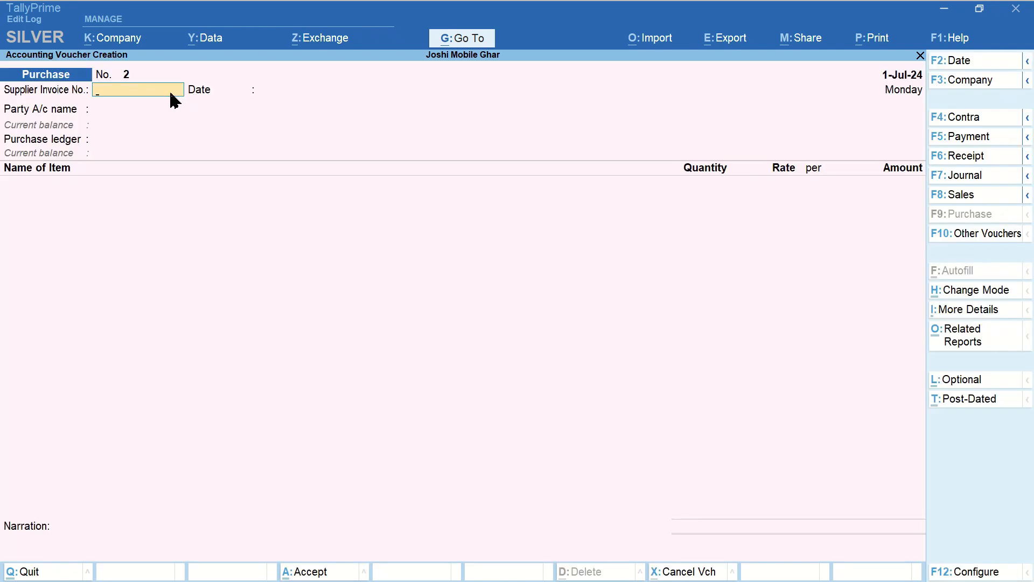
- Leave the supplier invoice number blank and choose Nirav Mobile as the purchase voucher's party account
key("Return")
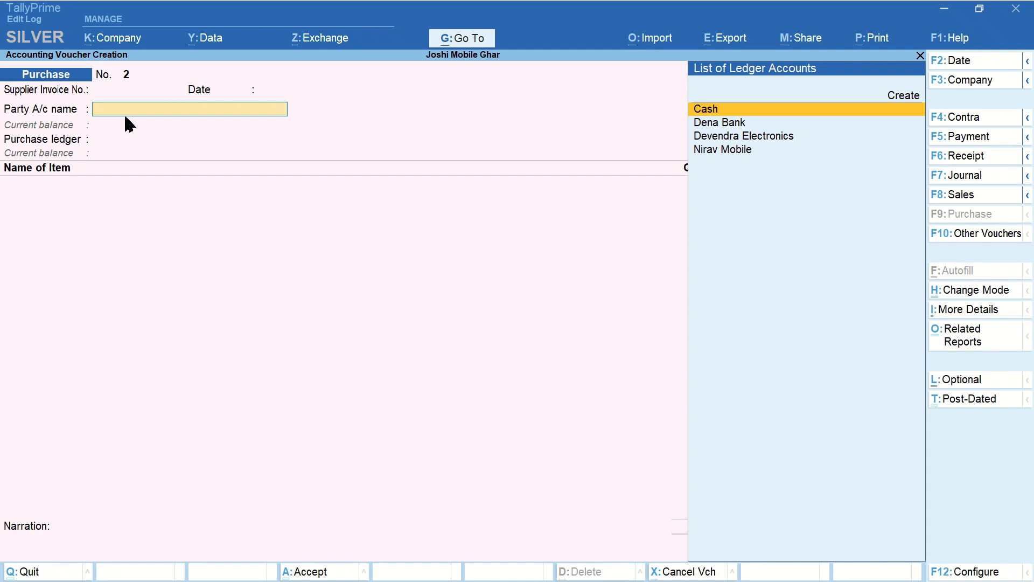
key("Down")
key("Down")
key("Down")
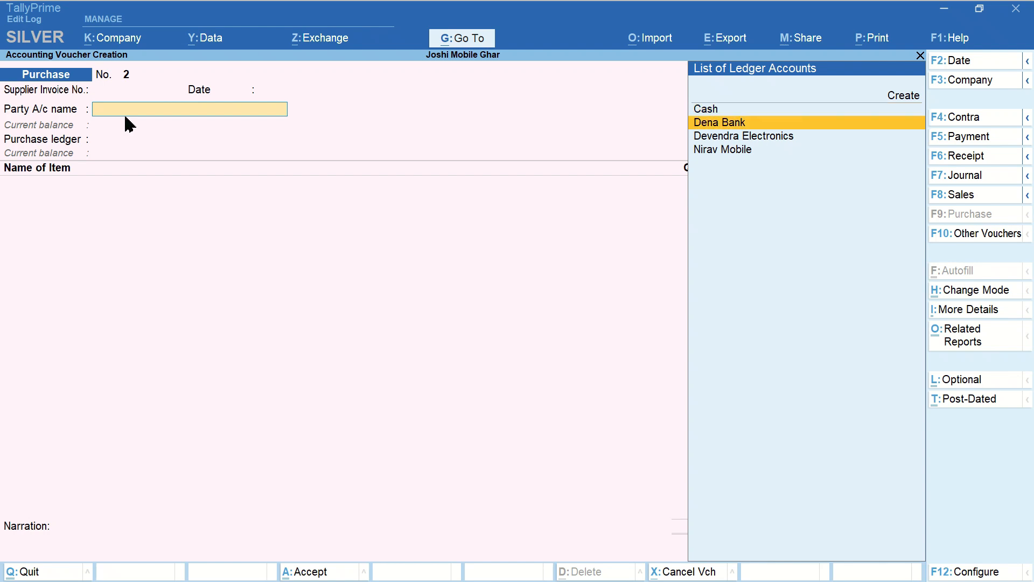
key("Return")
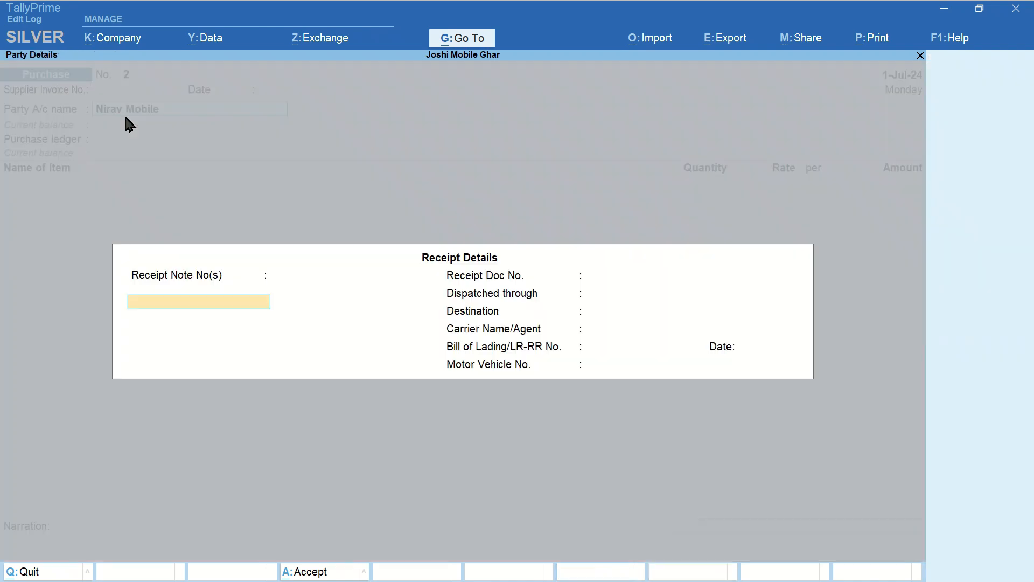
key("Escape")
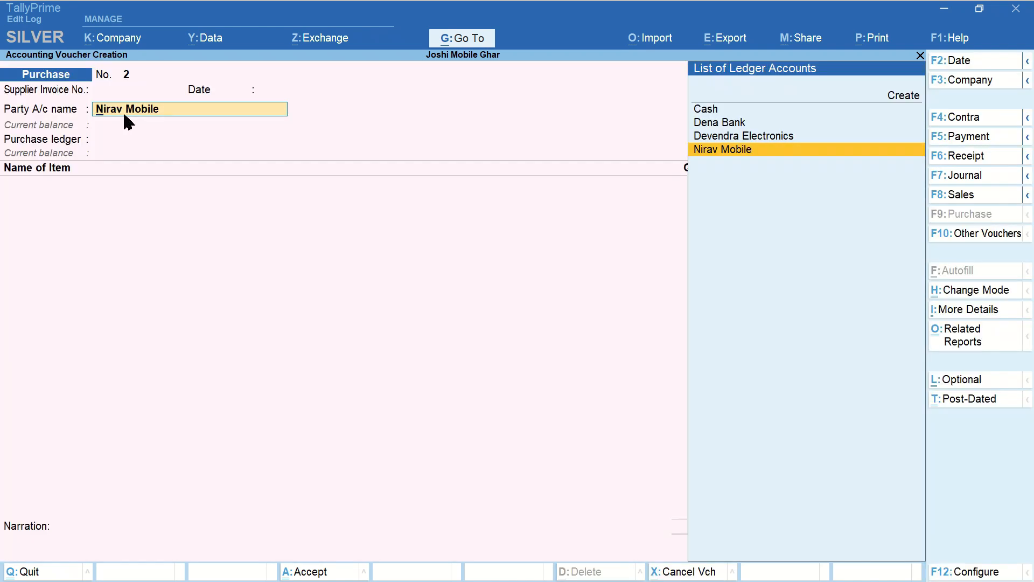
- Alter the selected party ledger directly from the voucher, renaming it Nirav Electronics, and save it under Sundry Creditors
key("ctrl+Return")
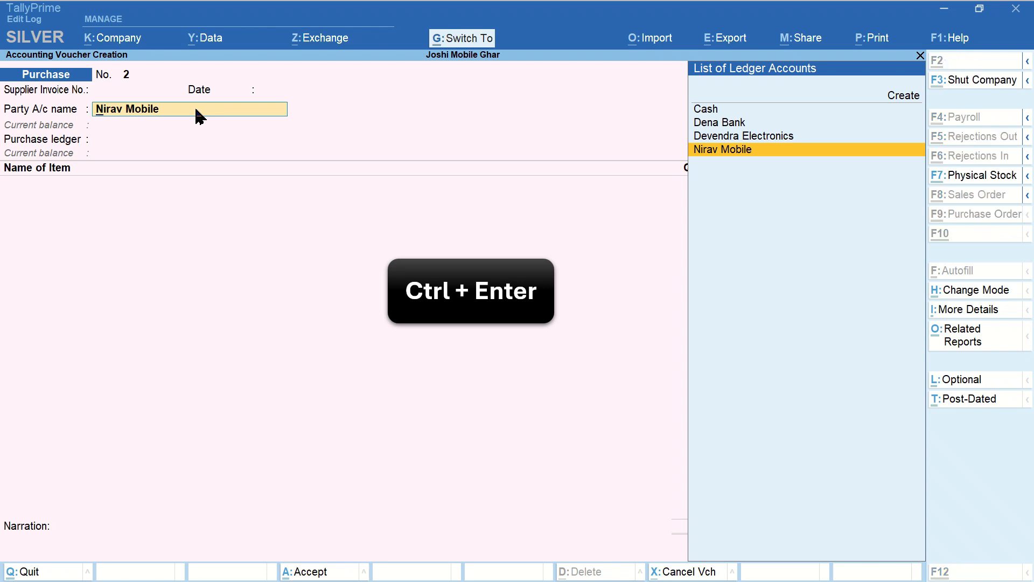
key("ctrl+Return")
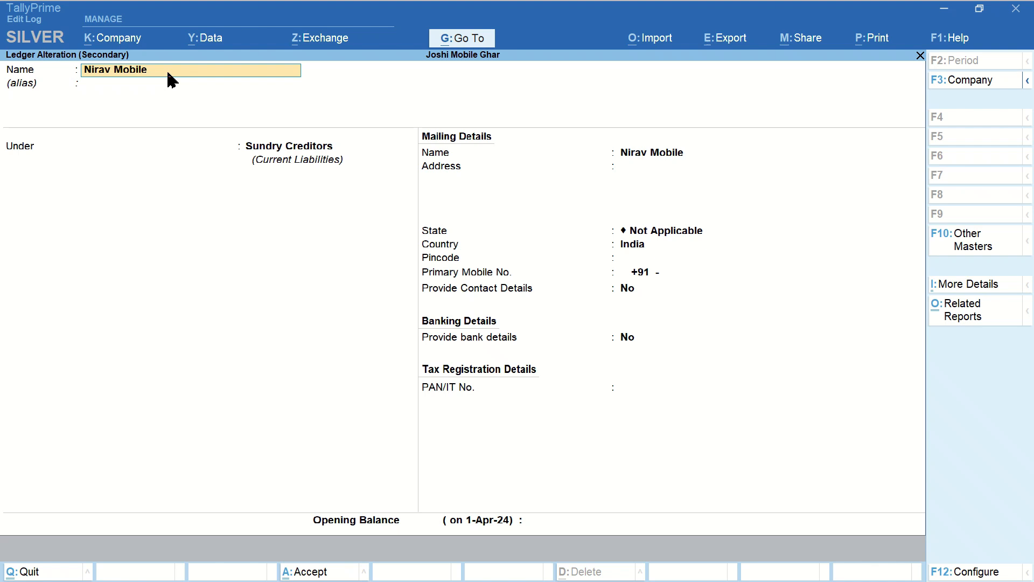
key("BackSpace")
key("BackSpace")
key("BackSpace")
key("BackSpace")
key("BackSpace")
key("BackSpace")
key("BackSpace")
key("ctrl+alt+v")
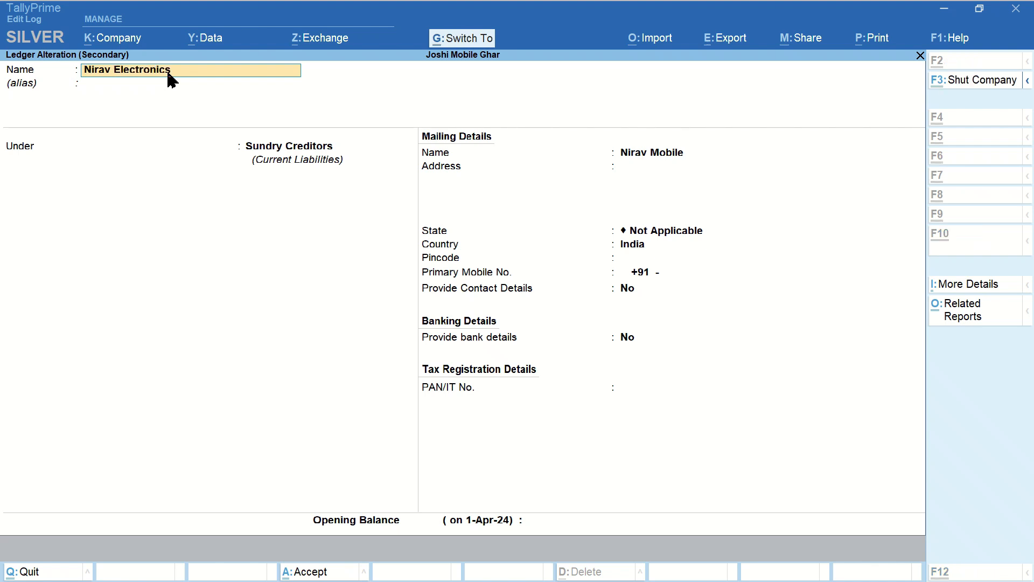
key("Return")
key("Return")
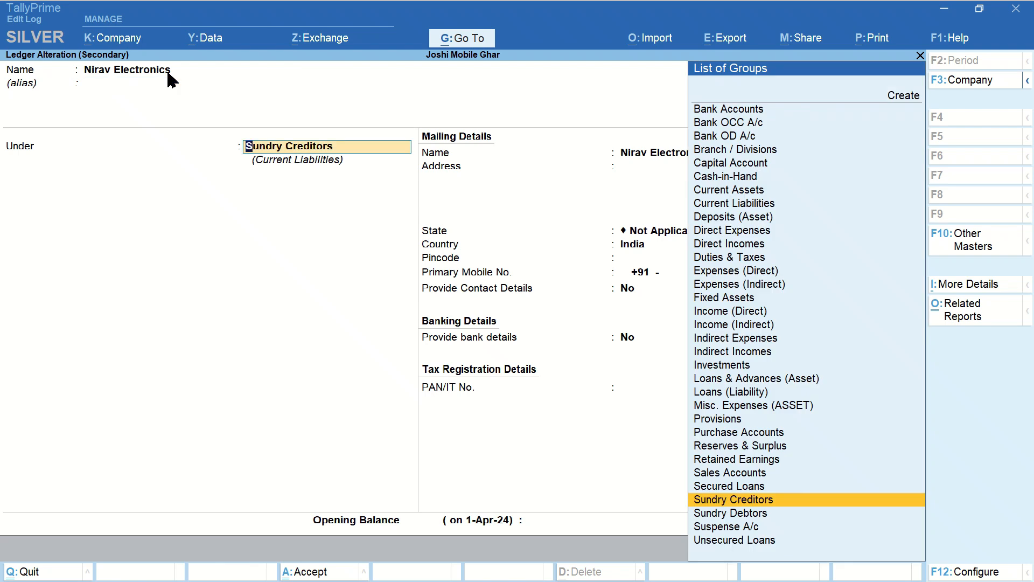
key("ctrl+a")
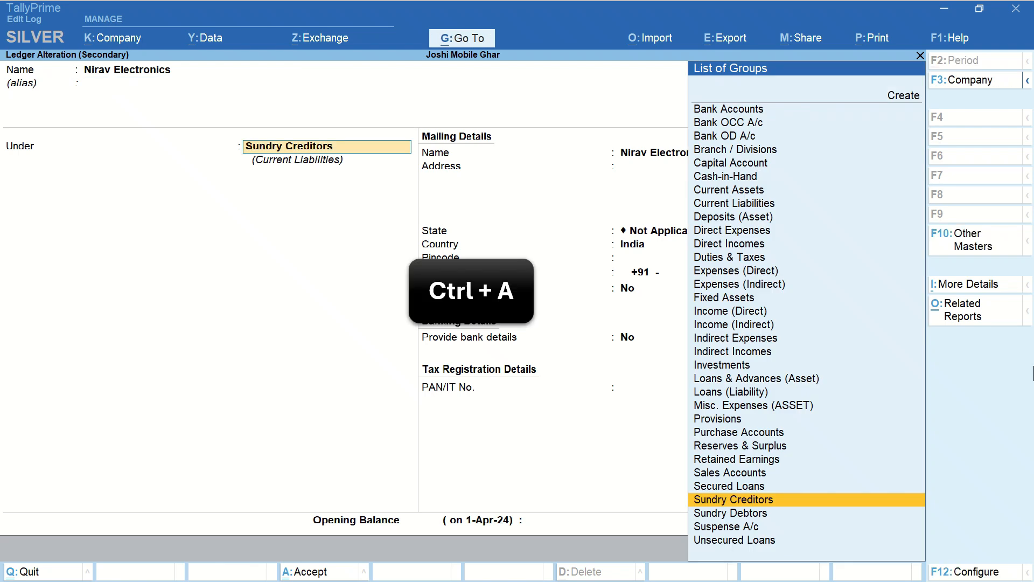
key("ctrl")
key("ctrl+a")
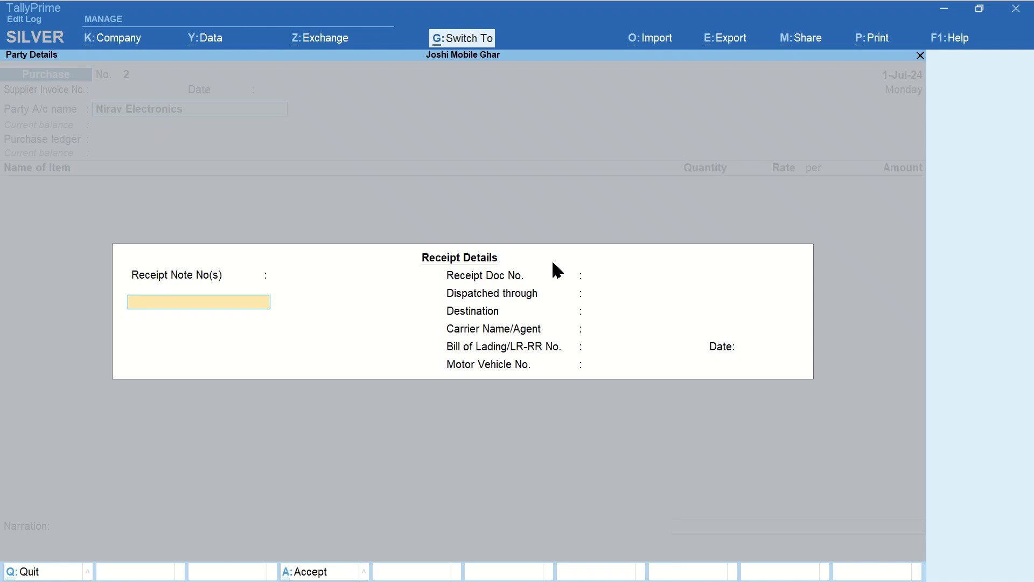
- Accept the receipt and party details for Nirav Electronics and choose Purchase A/c as the purchase ledger
key("ctrl+a")
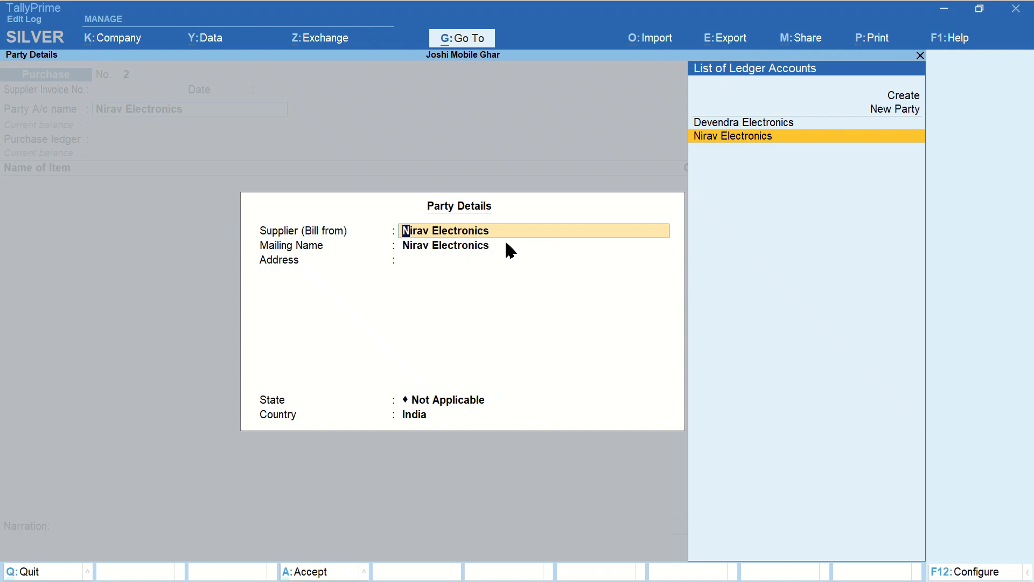
key("Return")
key("Return")
key("Return")
key("Return")
key("Return")
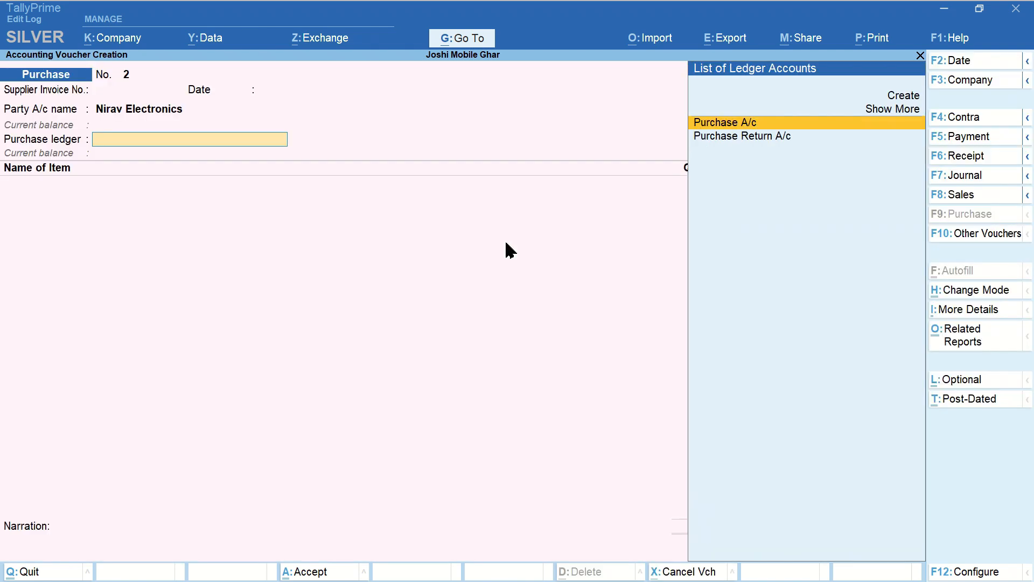
key("Return")
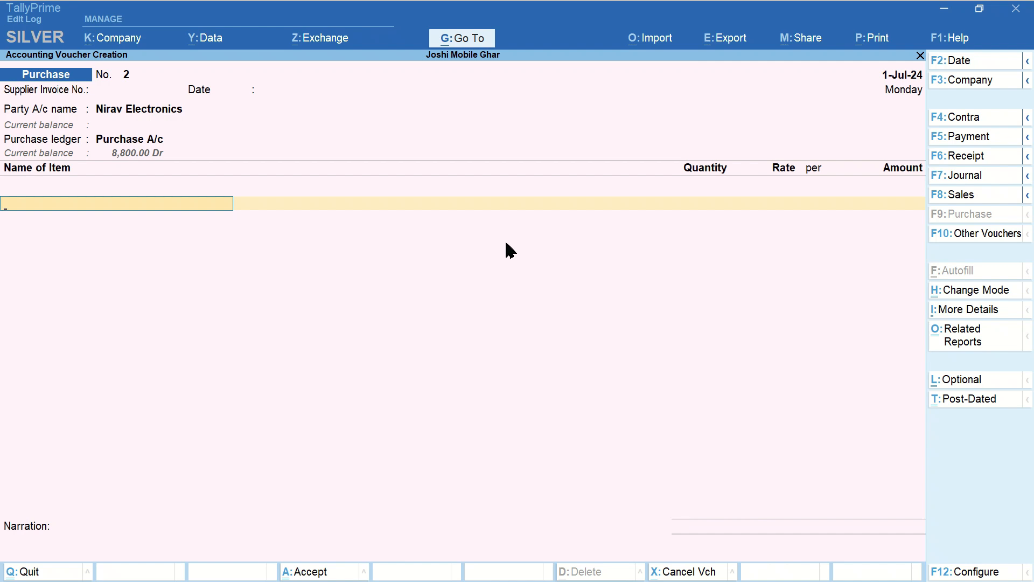
- Add the Mobile item with quantity 15 at a rate of 800 and save the purchase voucher without narration
type("Mo")
key("Return")
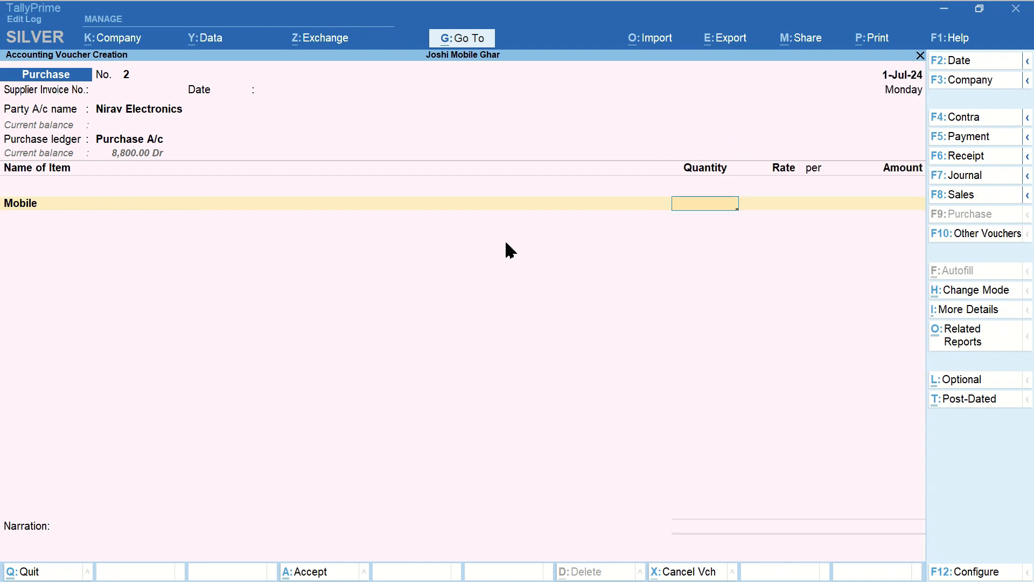
type("15")
key("Return")
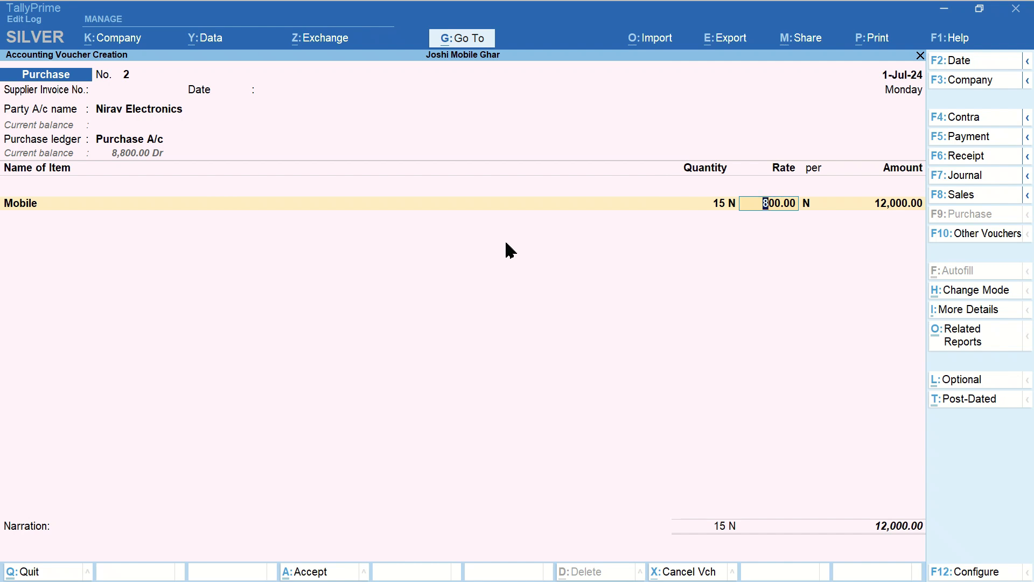
key("Return")
key("Return")
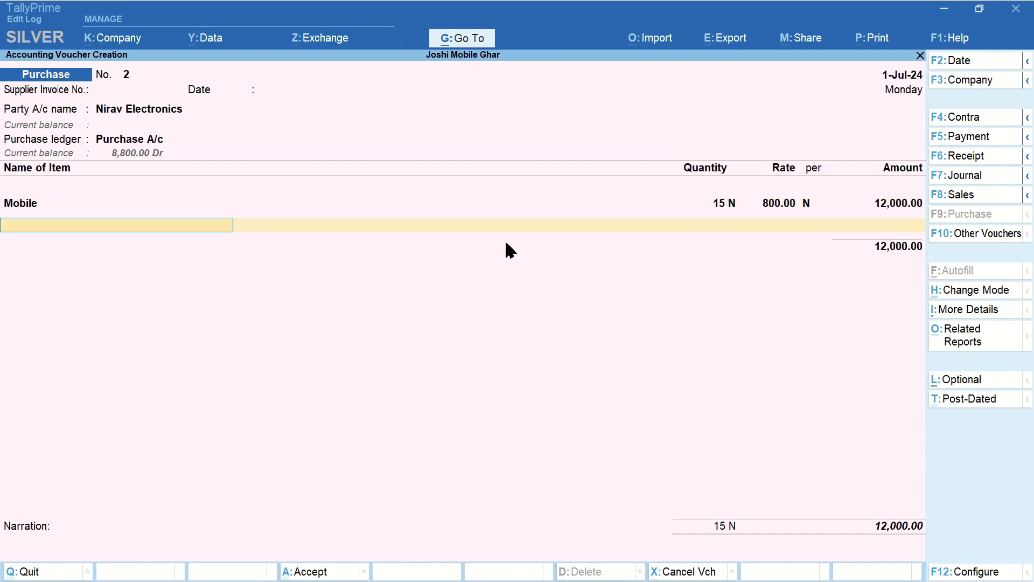
key("Return")
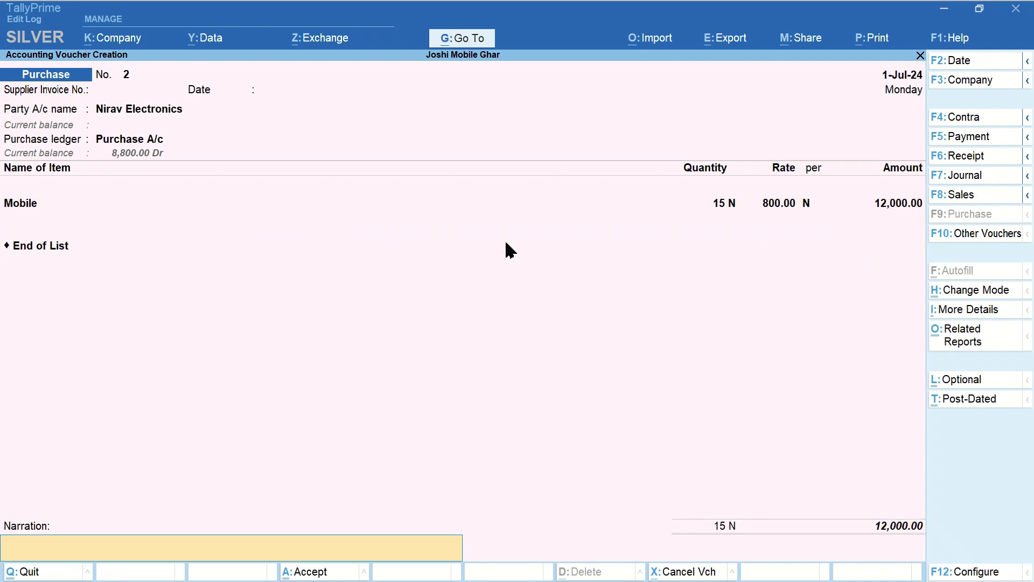
key("Return")
key("Return")
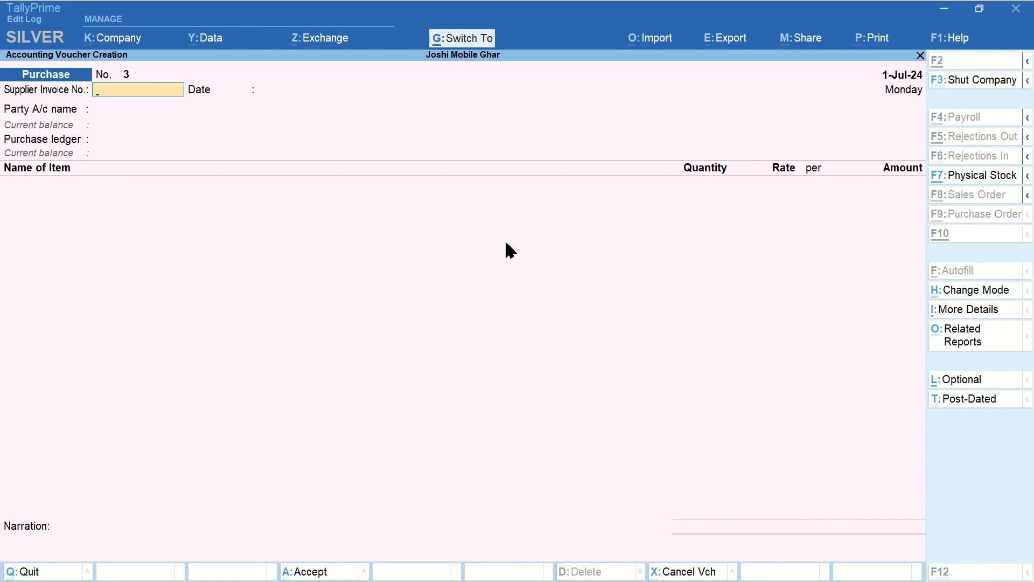
- Check transaction 18 in the exercise document and open a new sales voucher in TallyPrime
key("alt+Tab")
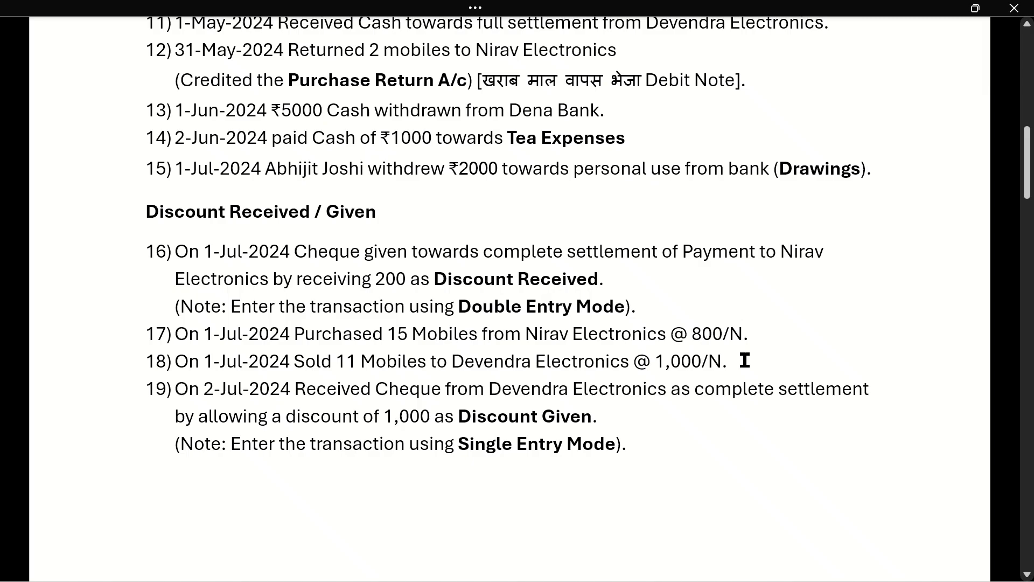
key("alt+Tab")
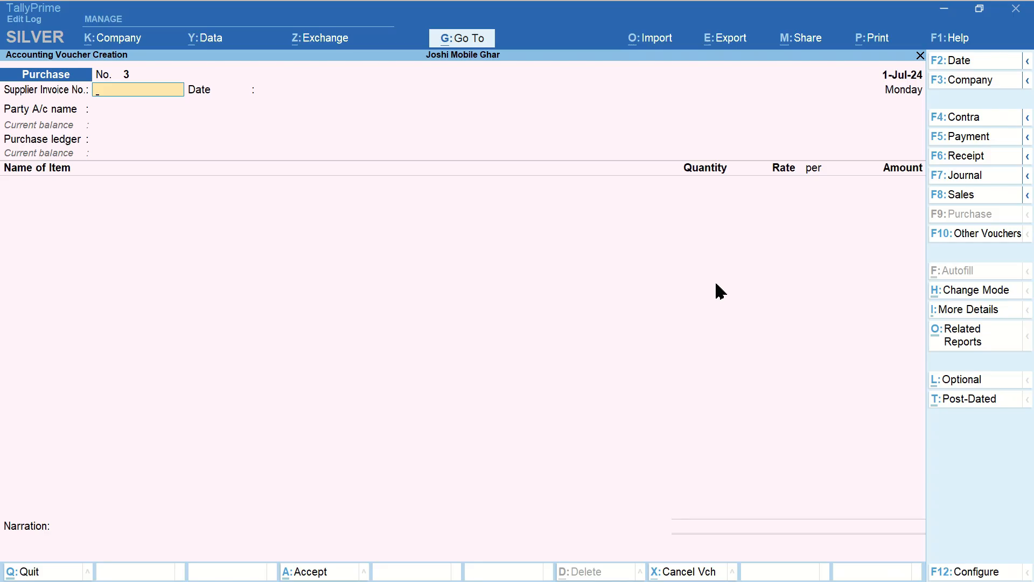
left_click(964, 198)
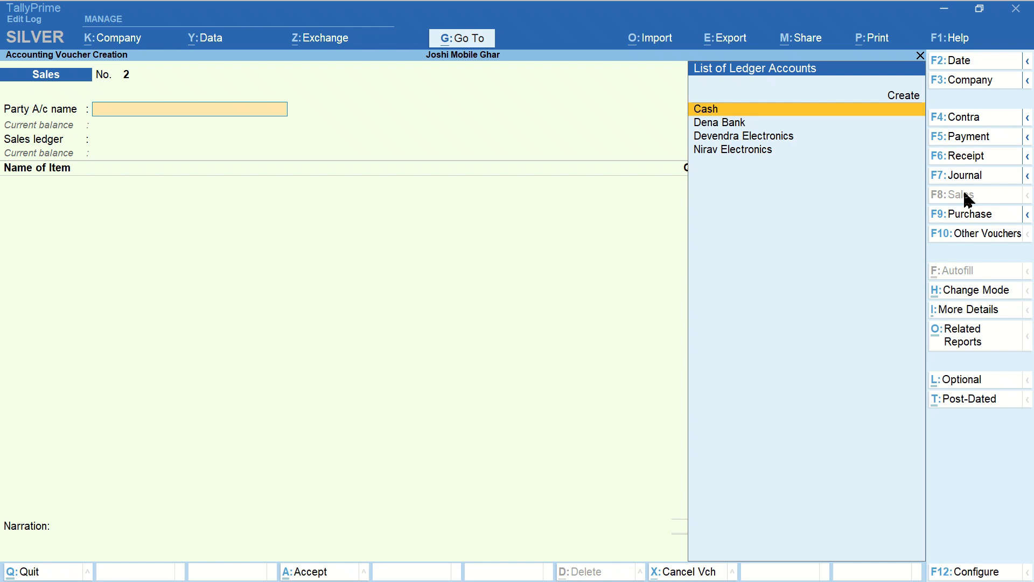
- Choose Devendra Electronics as the sales voucher's party, accept its dispatch and party details, and select Sales A/c as the sales ledger
key("Down")
key("Down")
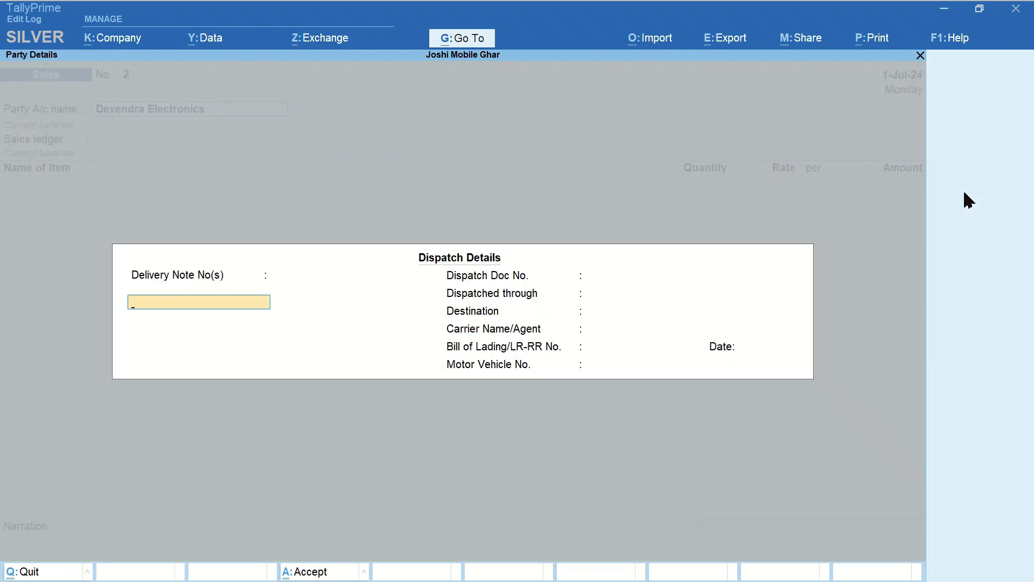
key("ctrl+a")
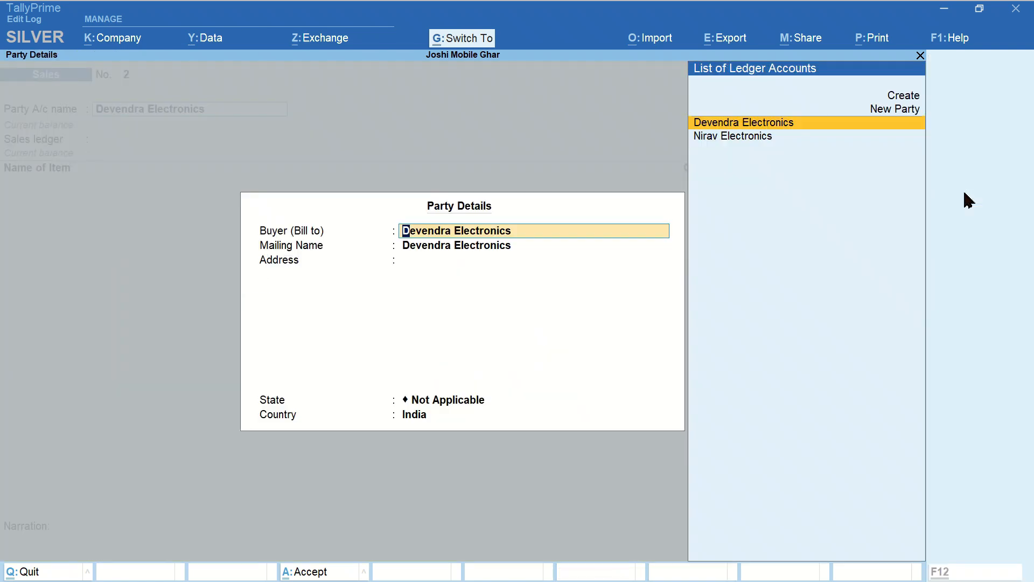
key("ctrl+a")
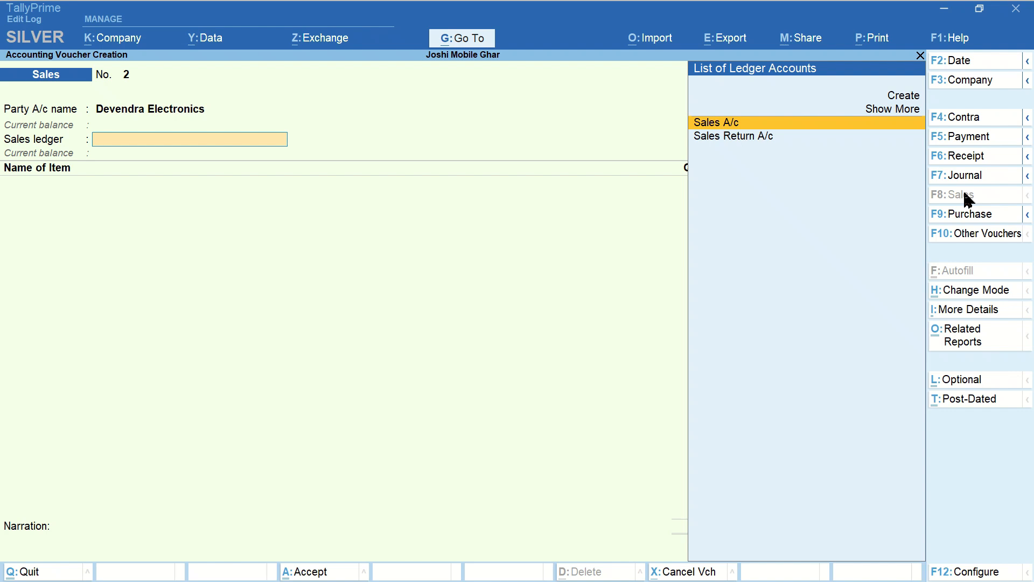
key("Return")
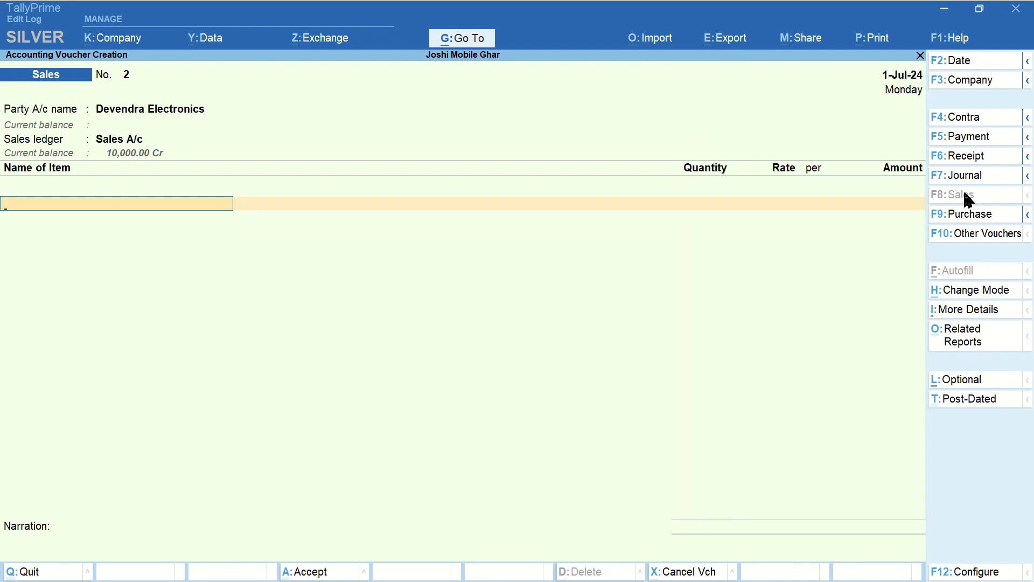
- Add the Mobile item with quantity 11 at a rate of 1,000 and save the sales voucher without narration
type("M")
key("Return")
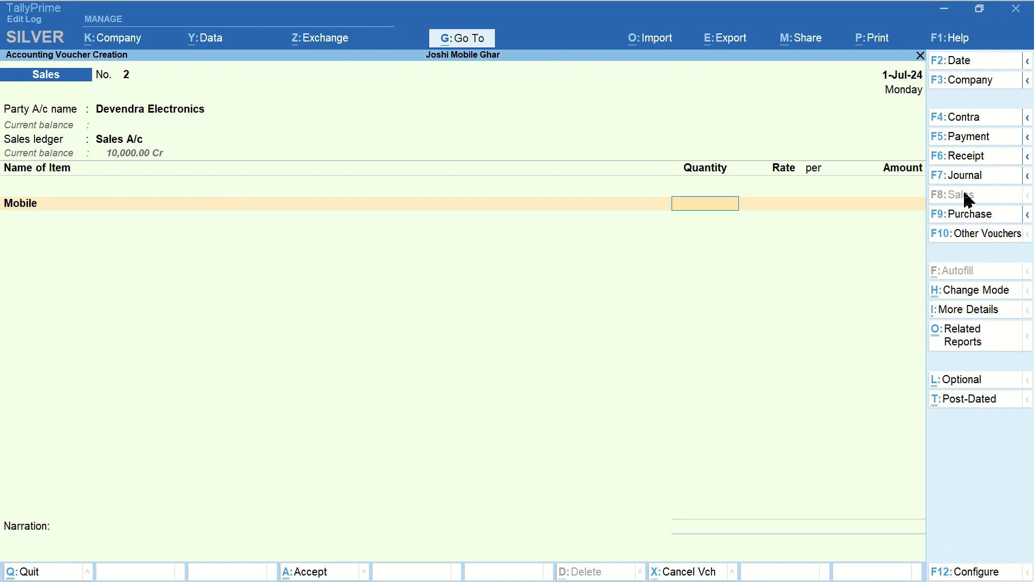
key("Return")
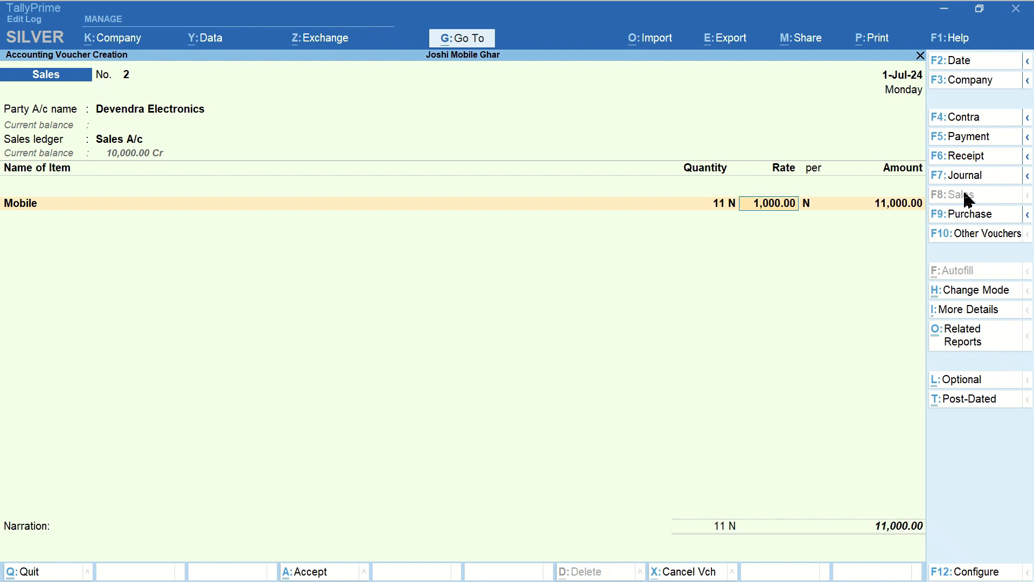
key("Return")
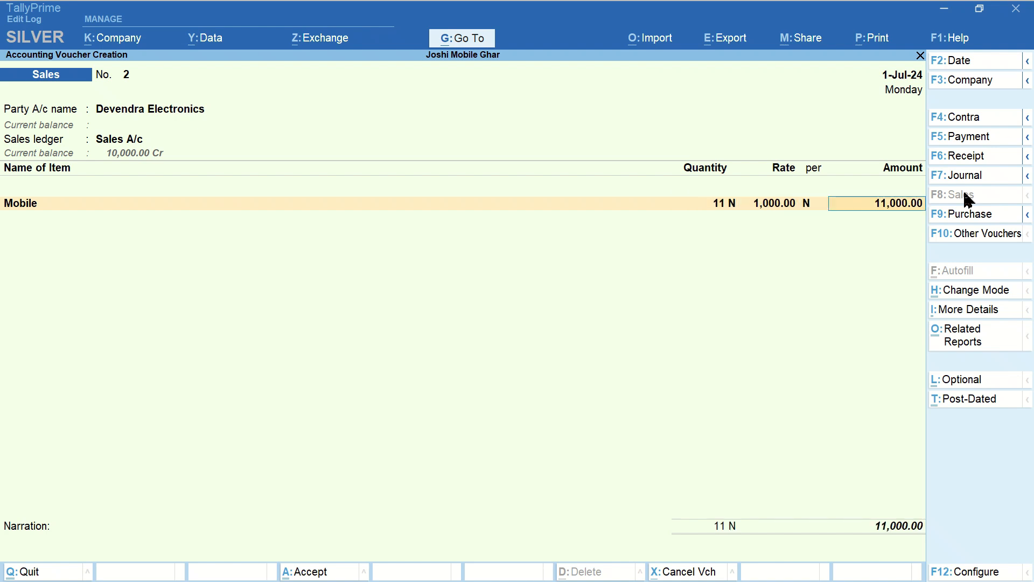
key("Return")
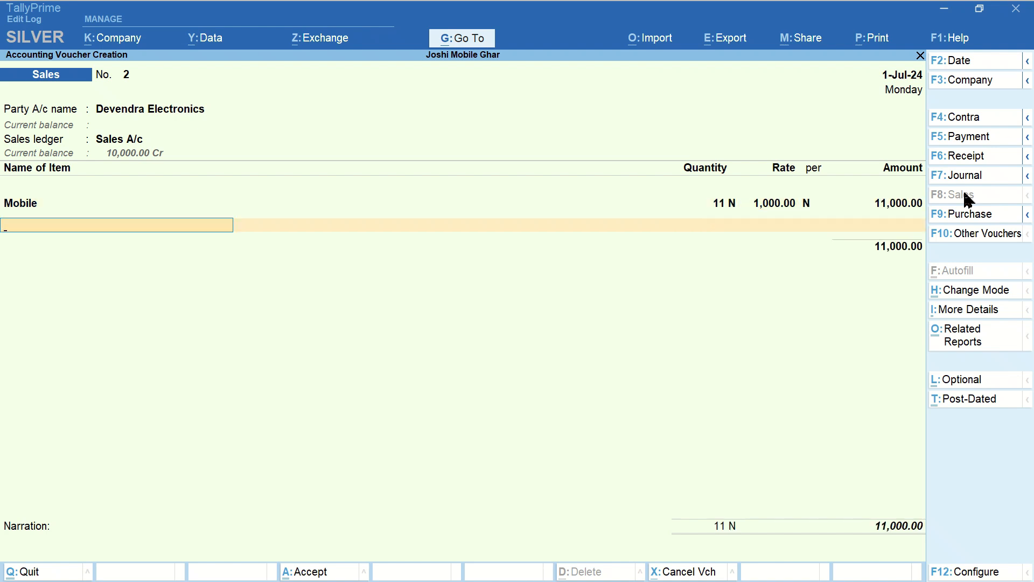
key("Return")
key("Return")
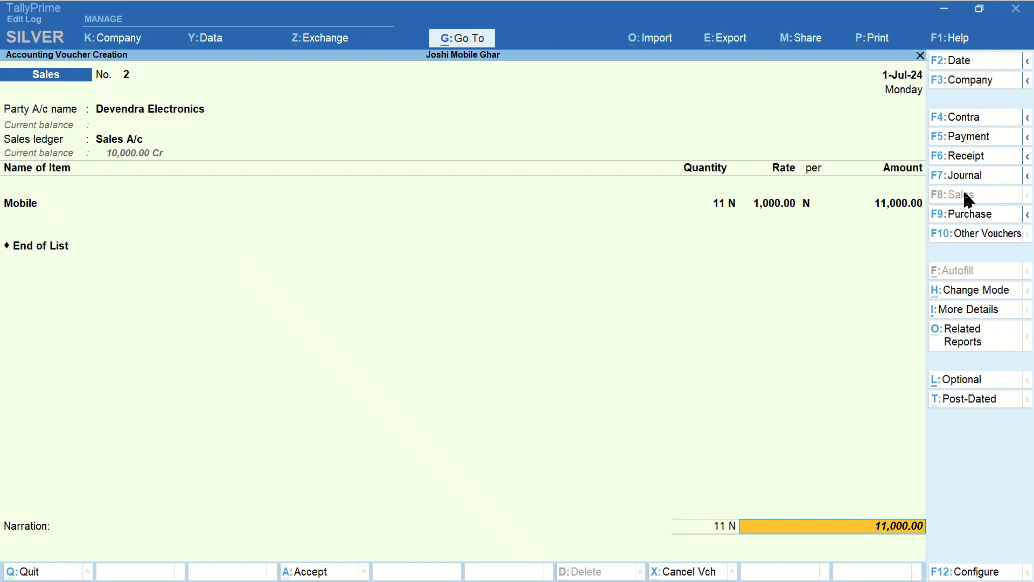
key("Return")
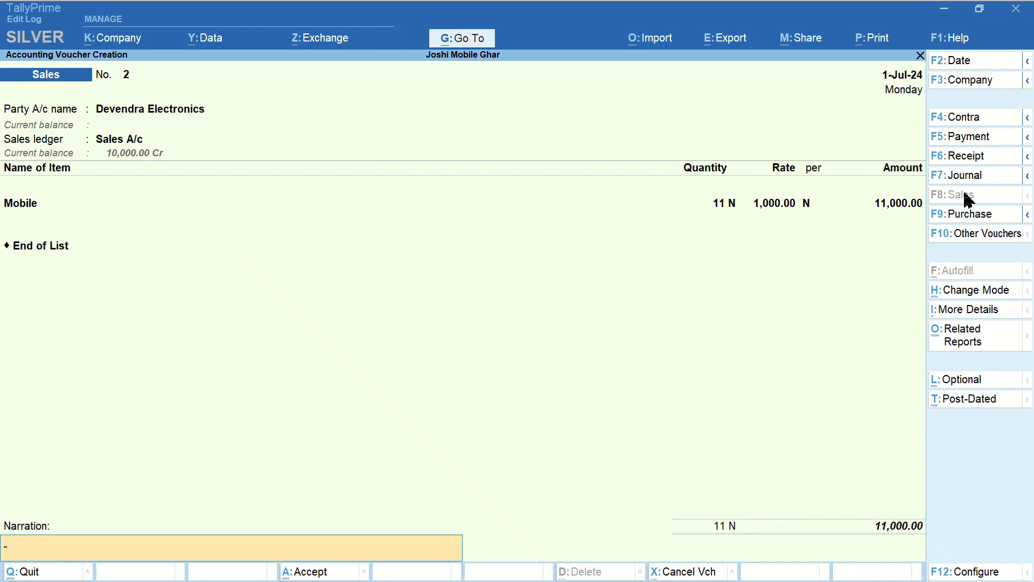
key("Return")
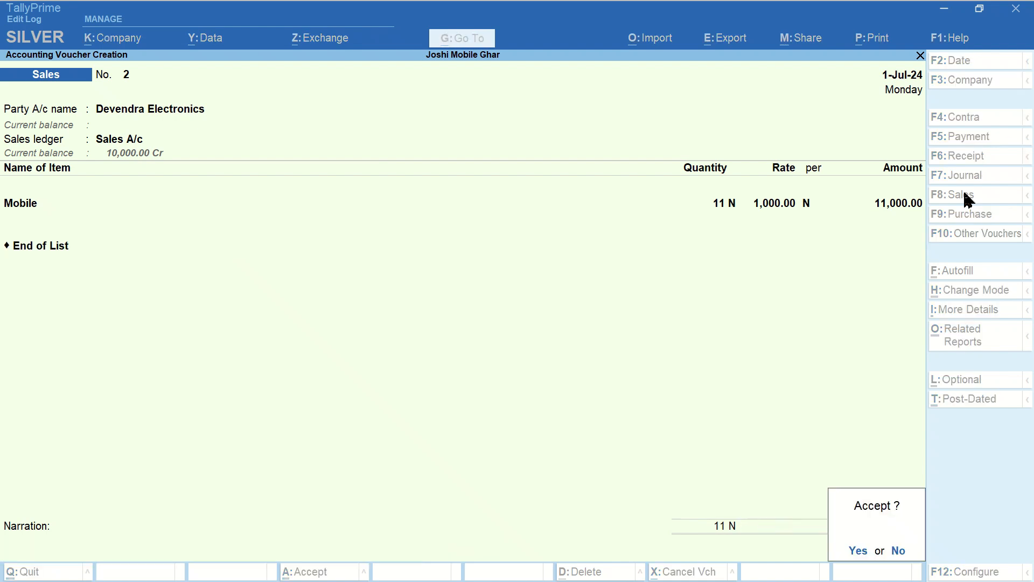
key("Return")
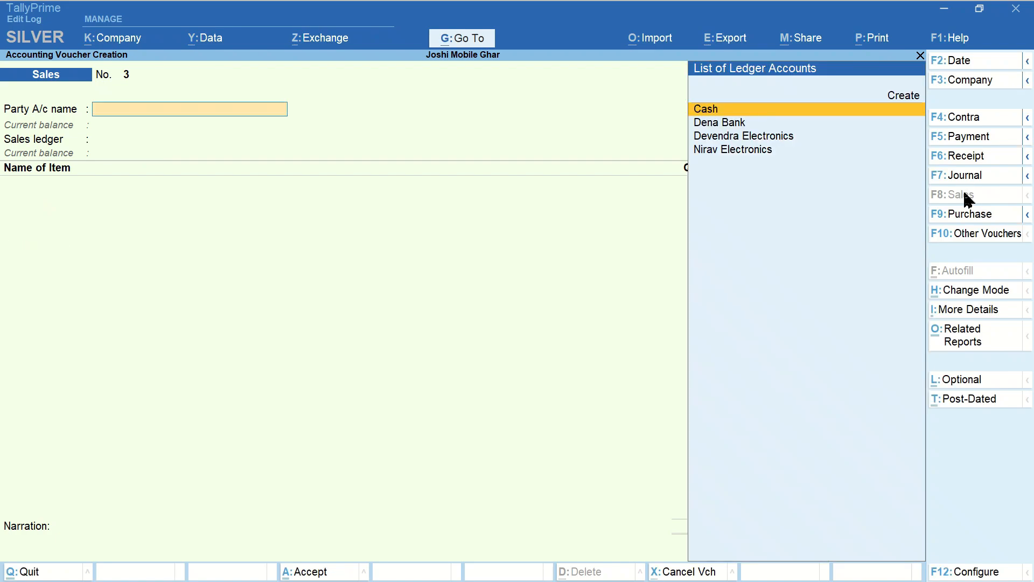
- Switch to the exercise document, check transaction 19 and select its ledger name Discount Given for copying
key("ctrl+super+Left")
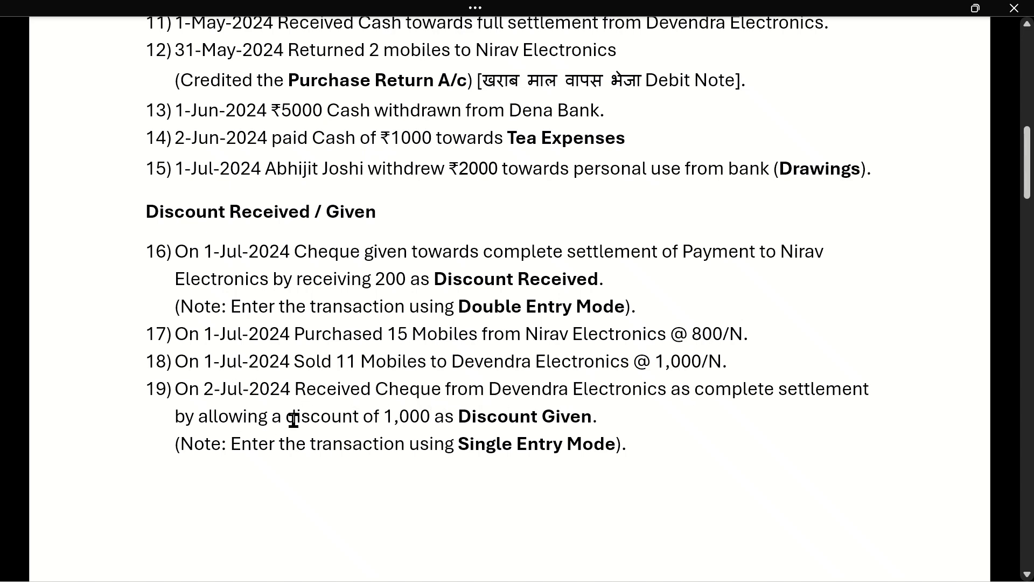
left_click(461, 416)
left_click(592, 417, "shift")
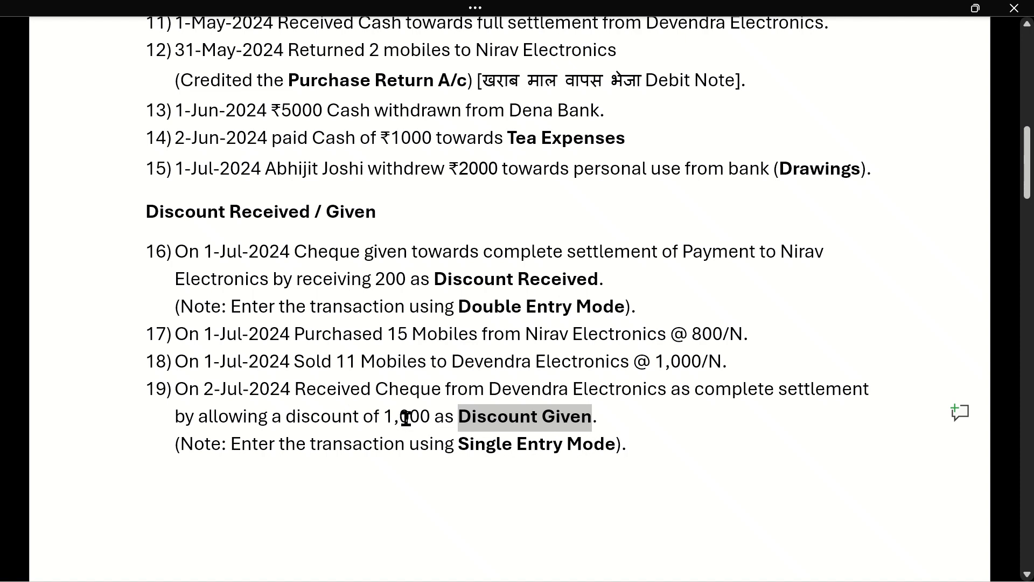
- Switch back to TallyPrime and open a new receipt voucher in Single Entry mode
key("alt+Tab")
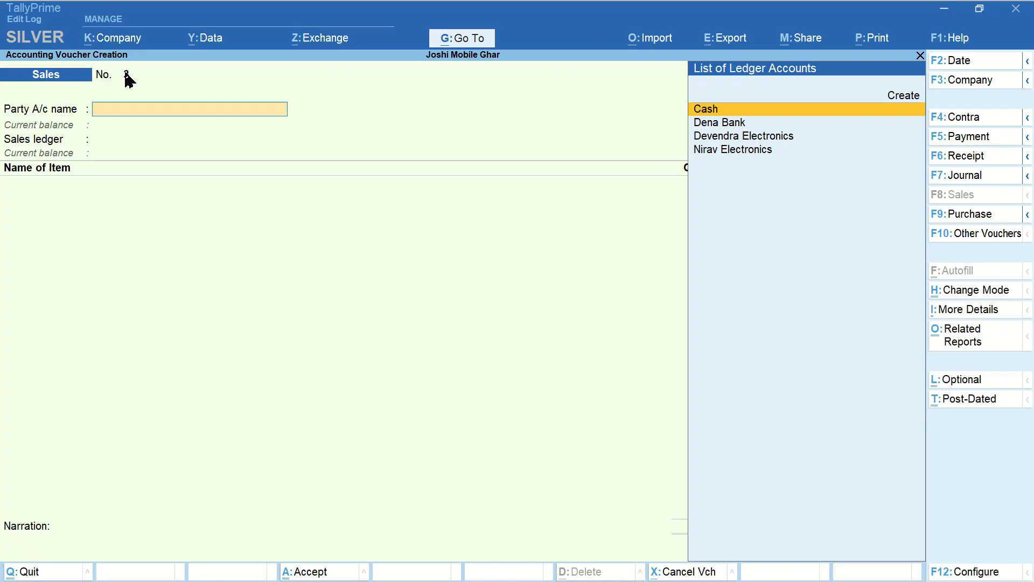
left_click(974, 158)
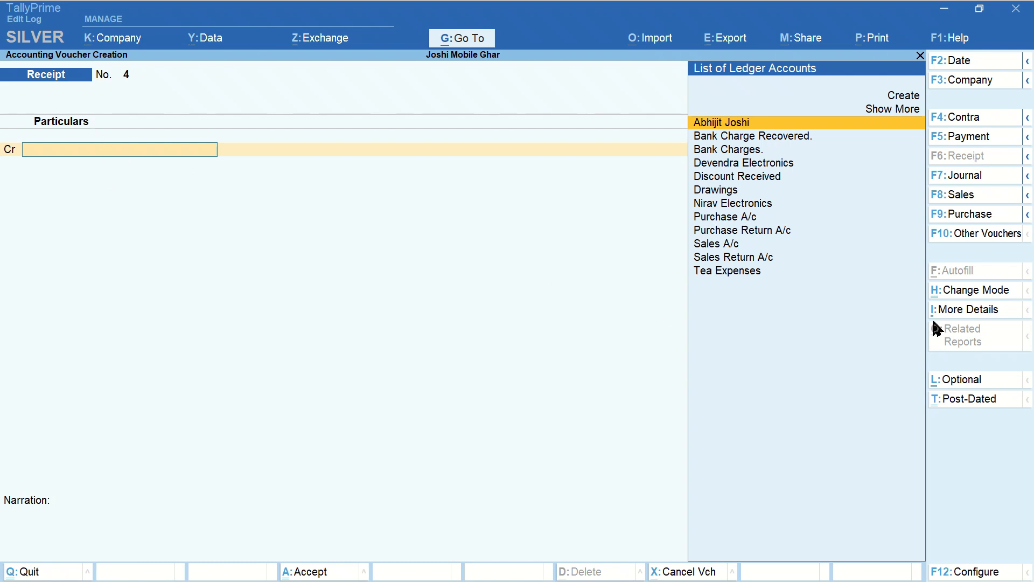
left_click(976, 293)
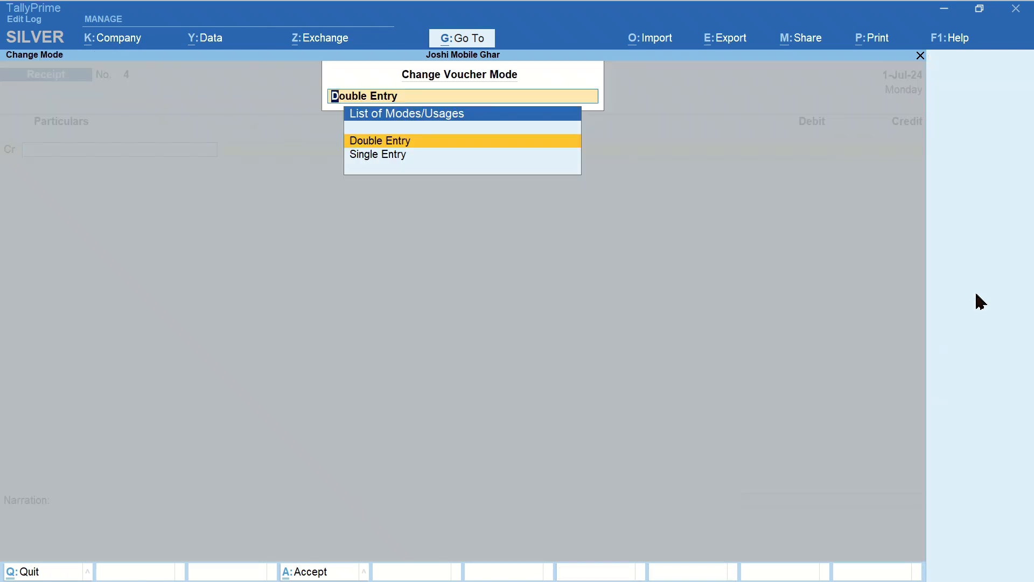
key("Down")
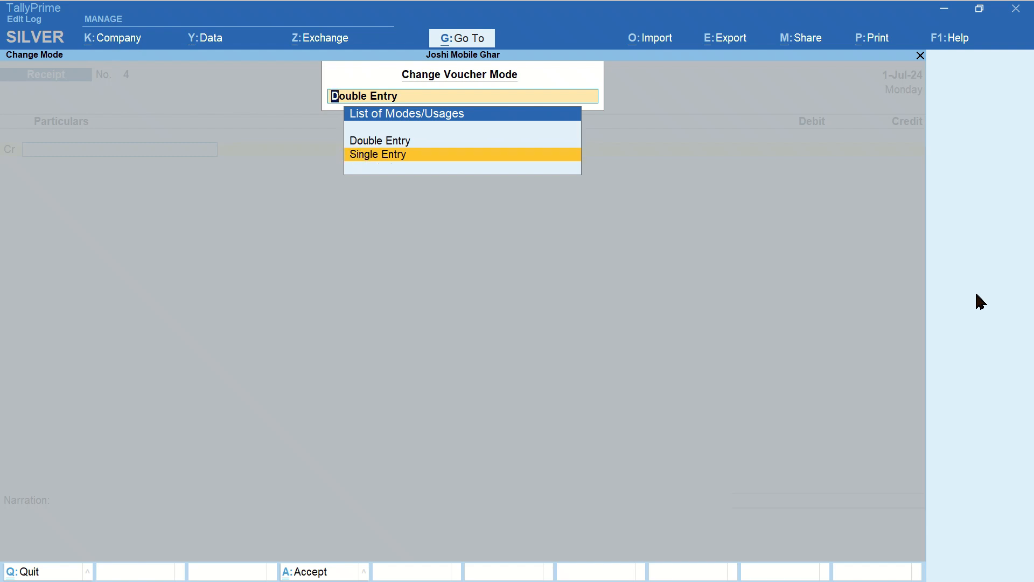
key("Return")
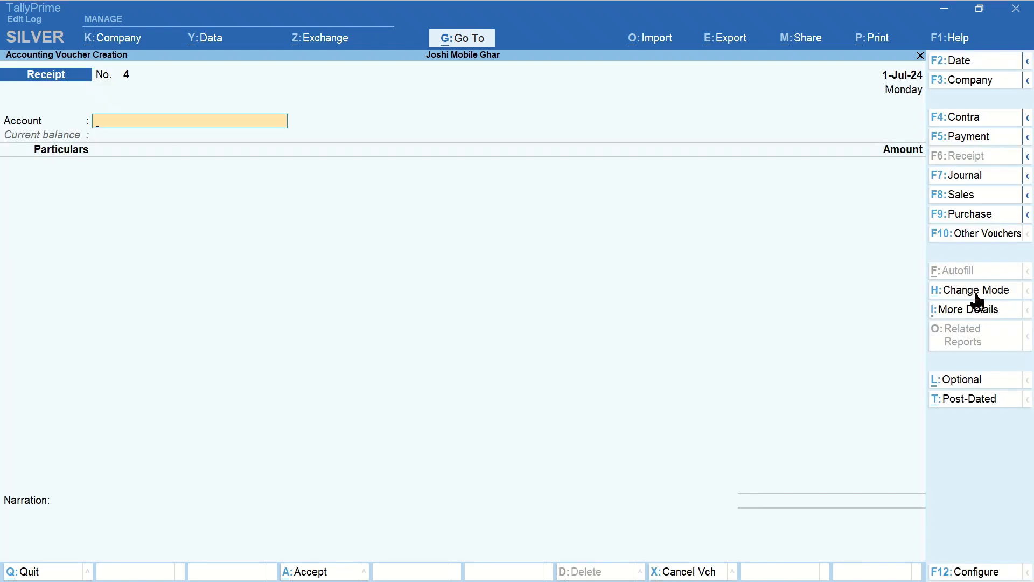
- Set Dena Bank as the receipt account and enter Devendra Electronics in the particulars with an amount of 11,000
type("De")
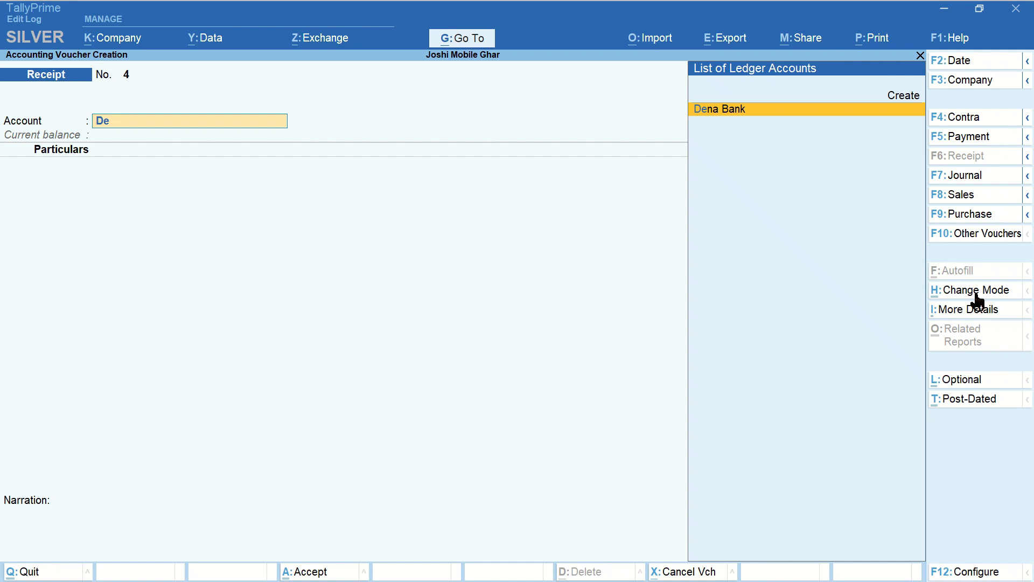
key("Return")
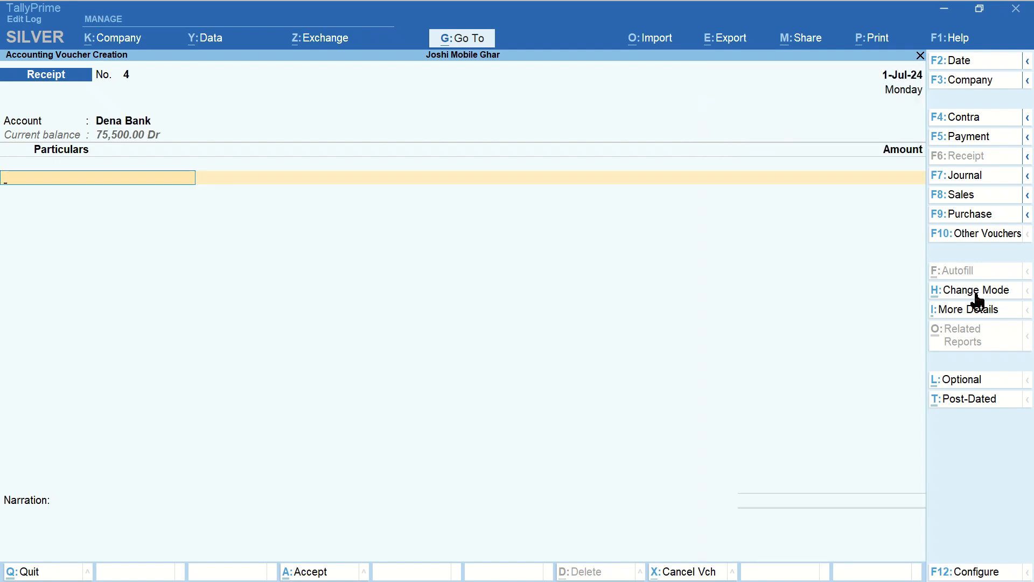
key("Up")
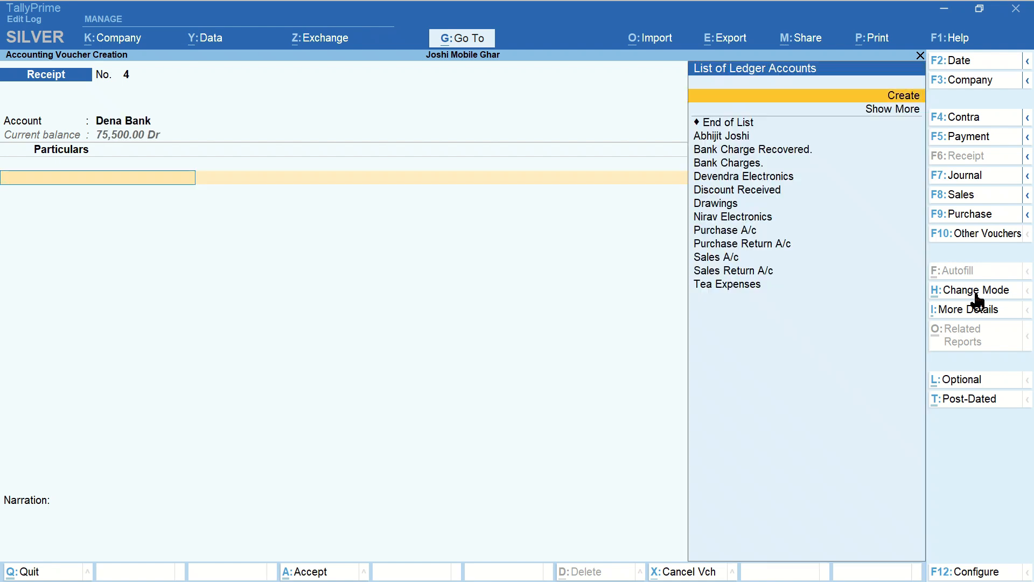
type("Dev")
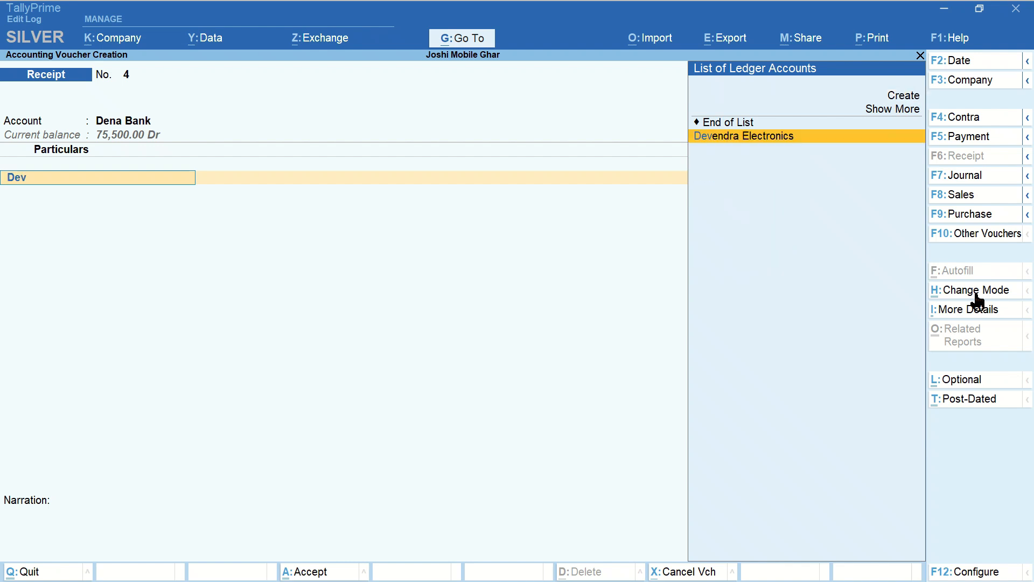
key("Return")
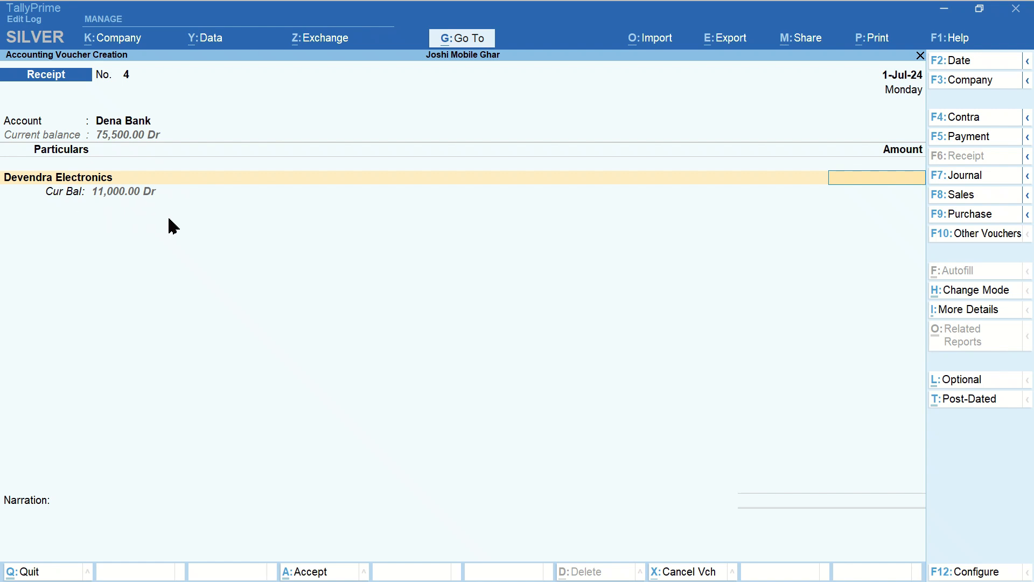
type("000")
key("Return")
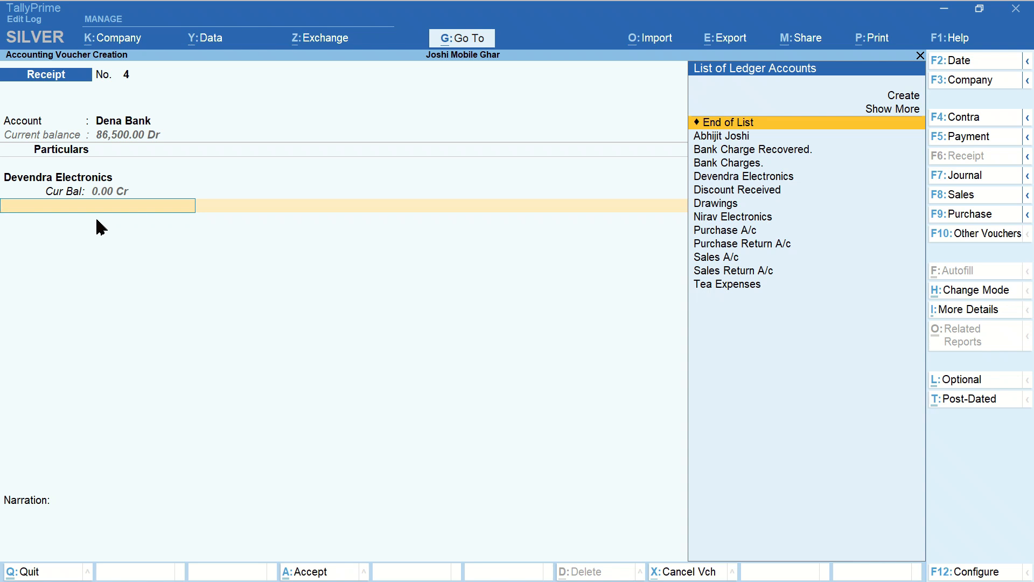
- Create a ledger named Discount Given under Indirect Expenses from within the voucher and save it as the second particular
key("Up")
key("Up")
key("Return")
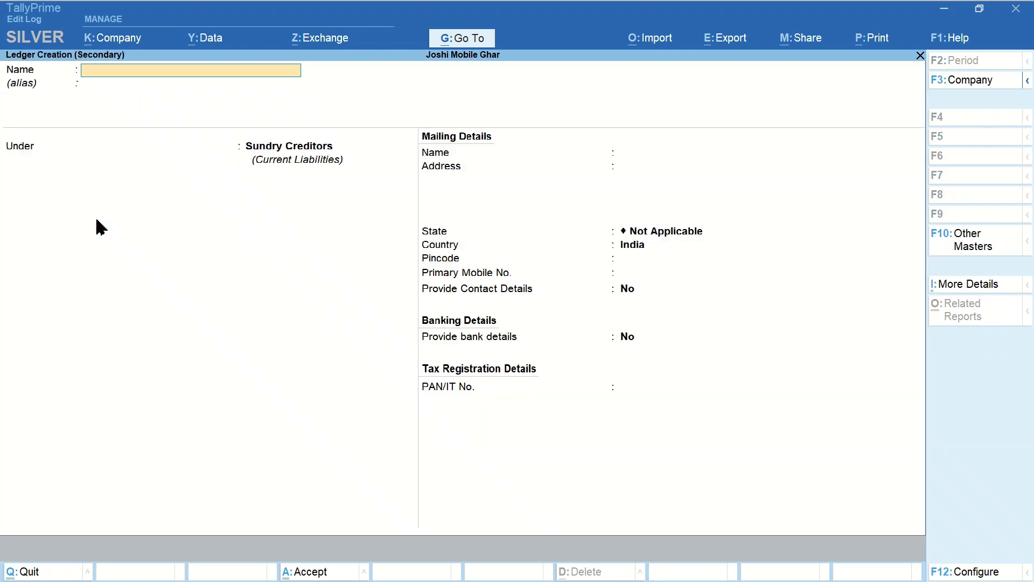
key("ctrl+alt+v")
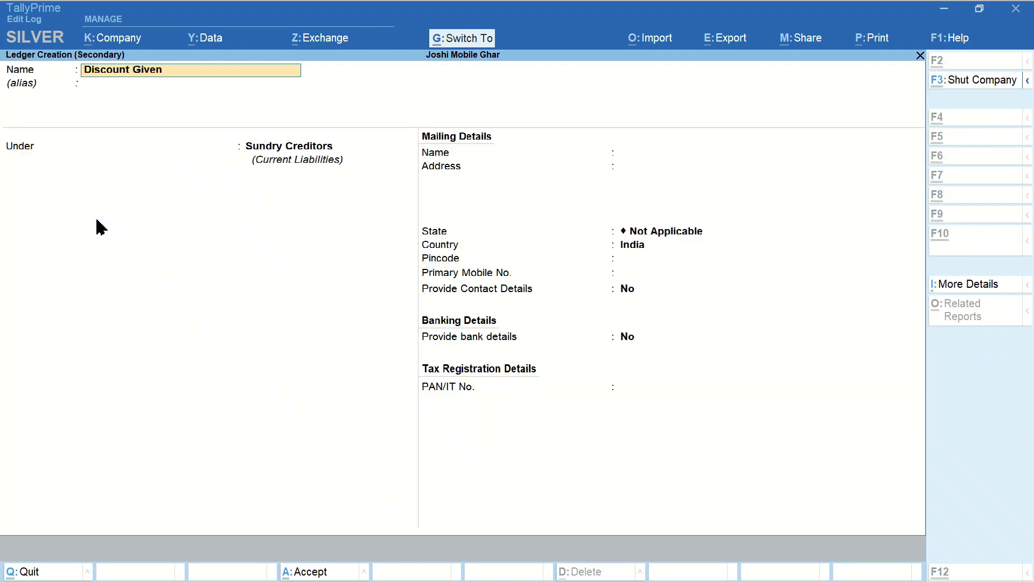
key("Return")
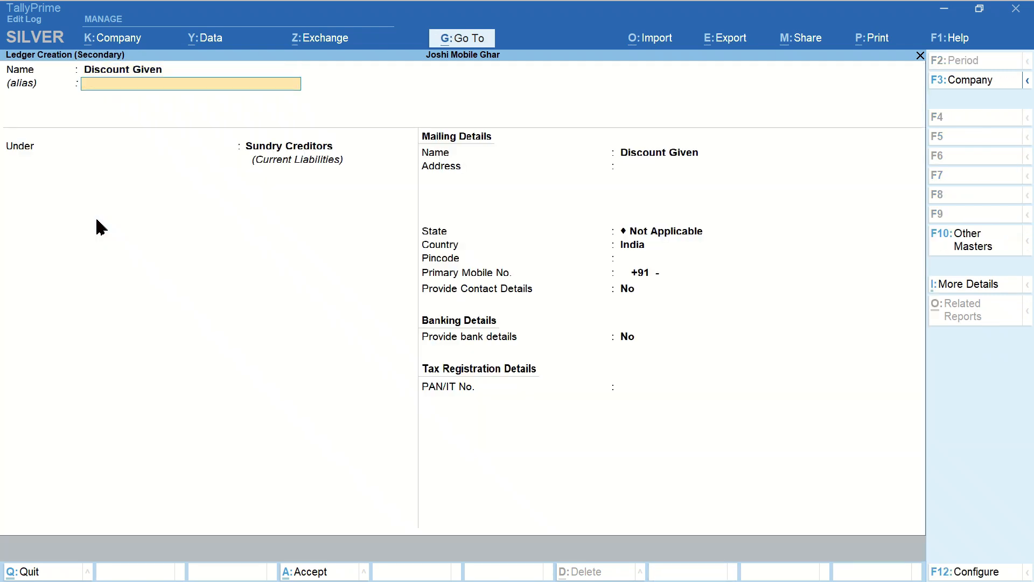
type("Ind")
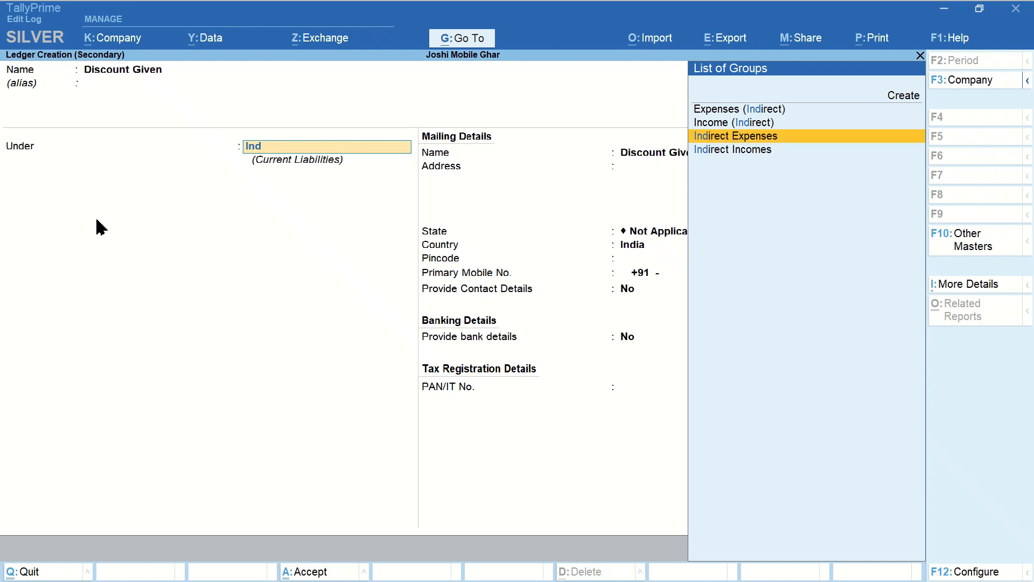
key("Return")
key("Return")
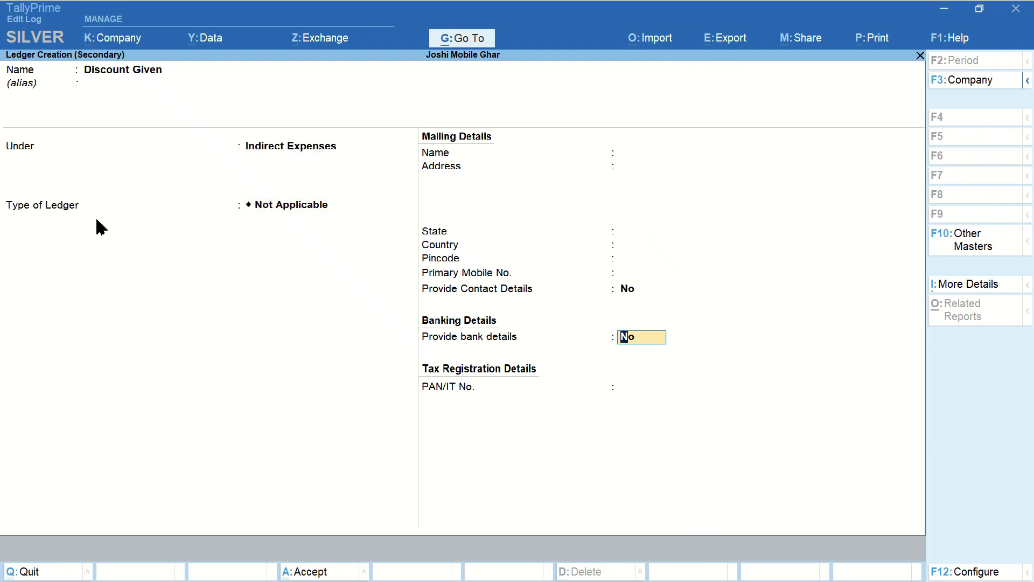
key("Return")
key("Return")
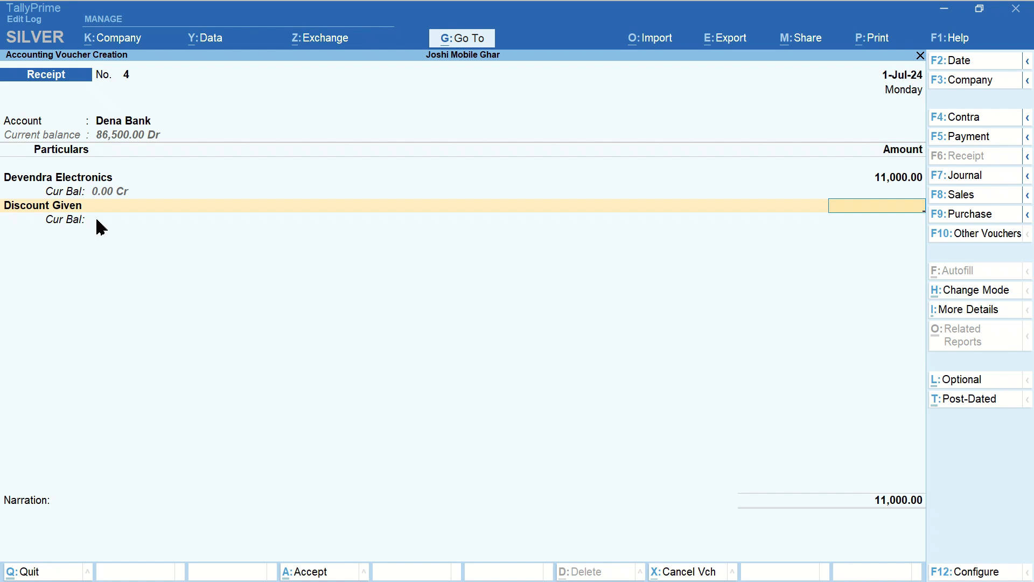
- Enter the Discount Given amount as 1,000, correct it to -1,000, and return to that amount after ending the particulars list
type("1,000")
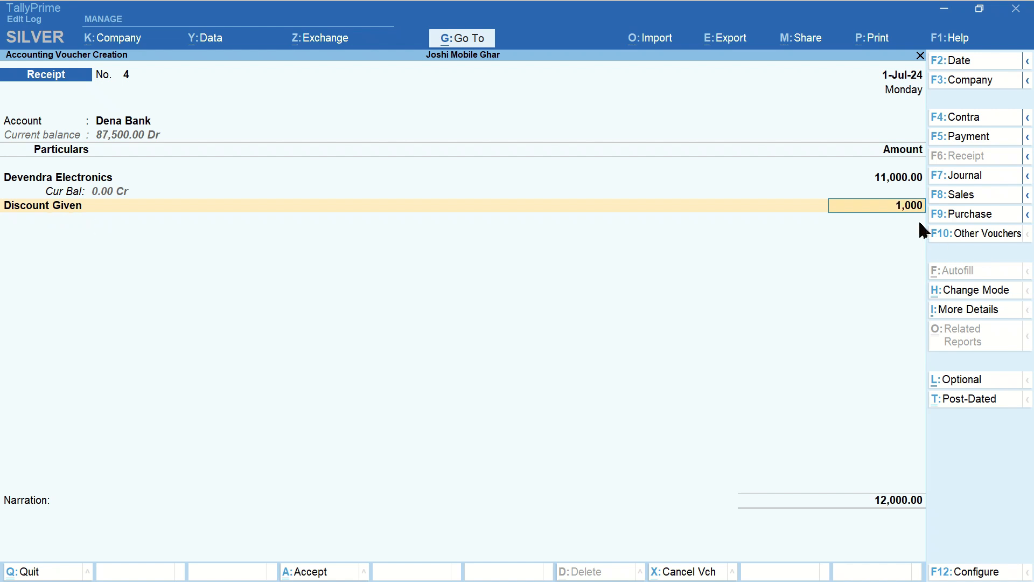
key("Return")
key("BackSpace")
key("BackSpace")
type("1000")
key("Return")
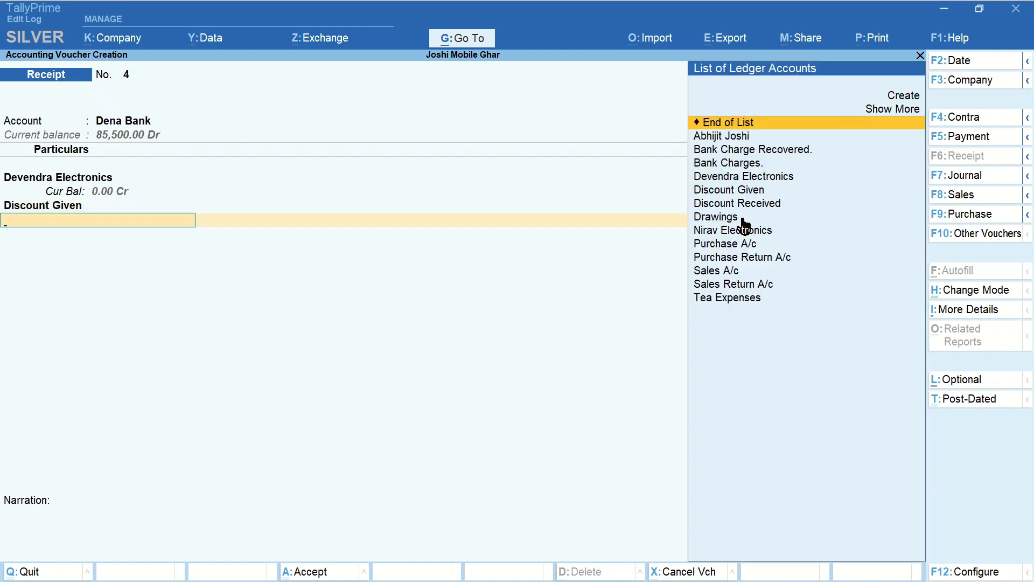
key("Return")
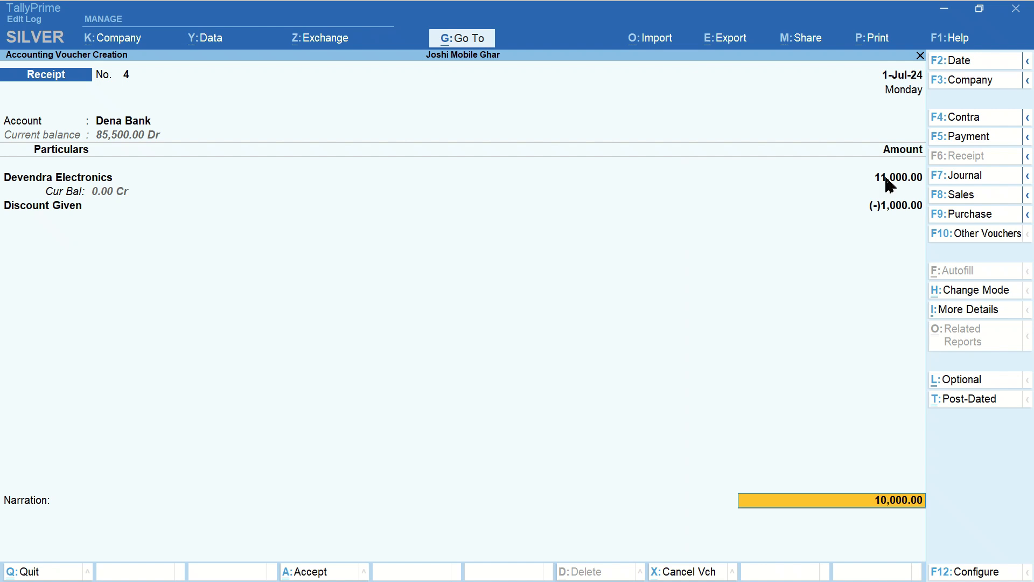
key("BackSpace")
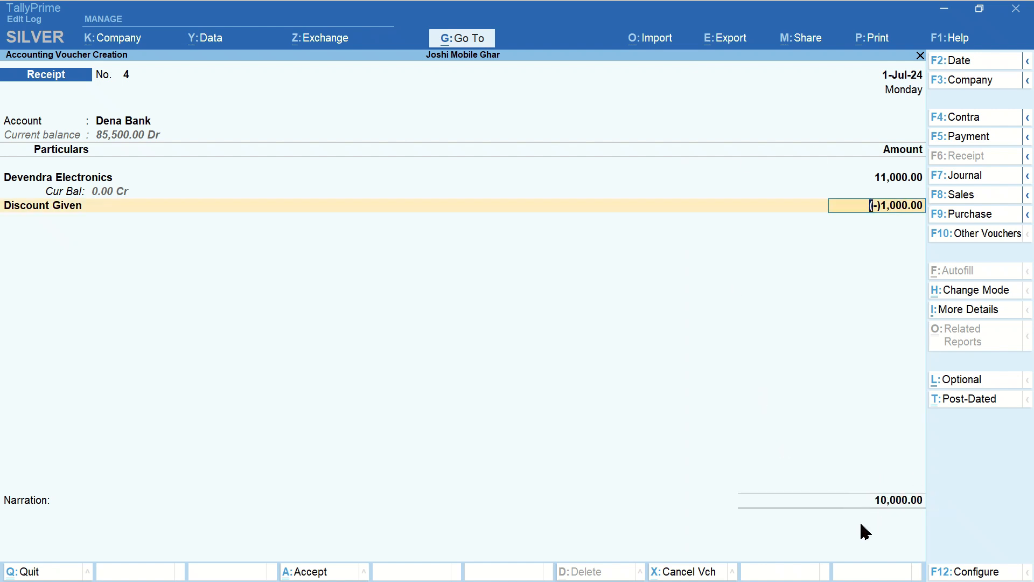
- Leave the narration blank and accept the Dena Bank receipt voucher for Devendra Electronics
key("Return")
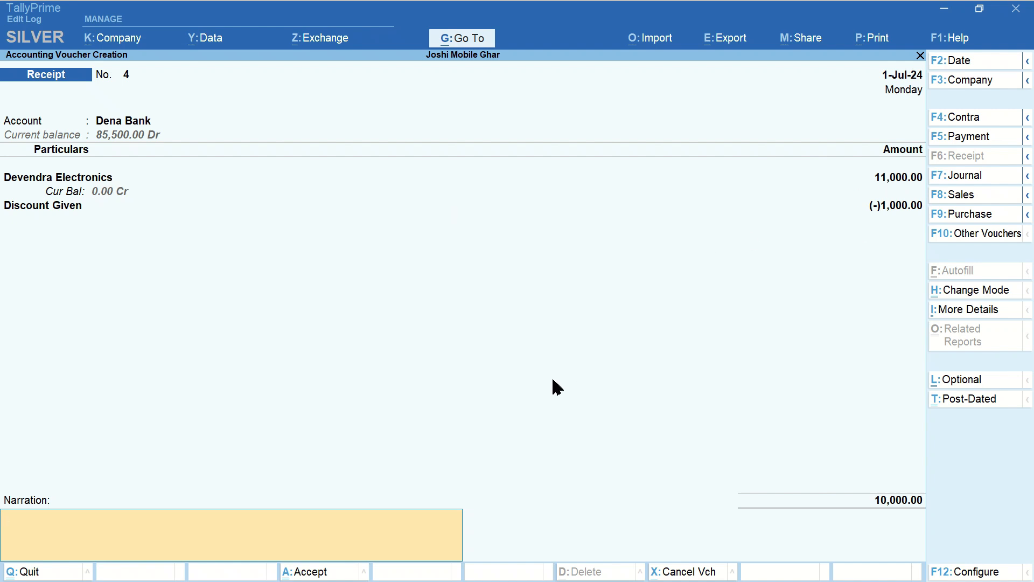
key("Return")
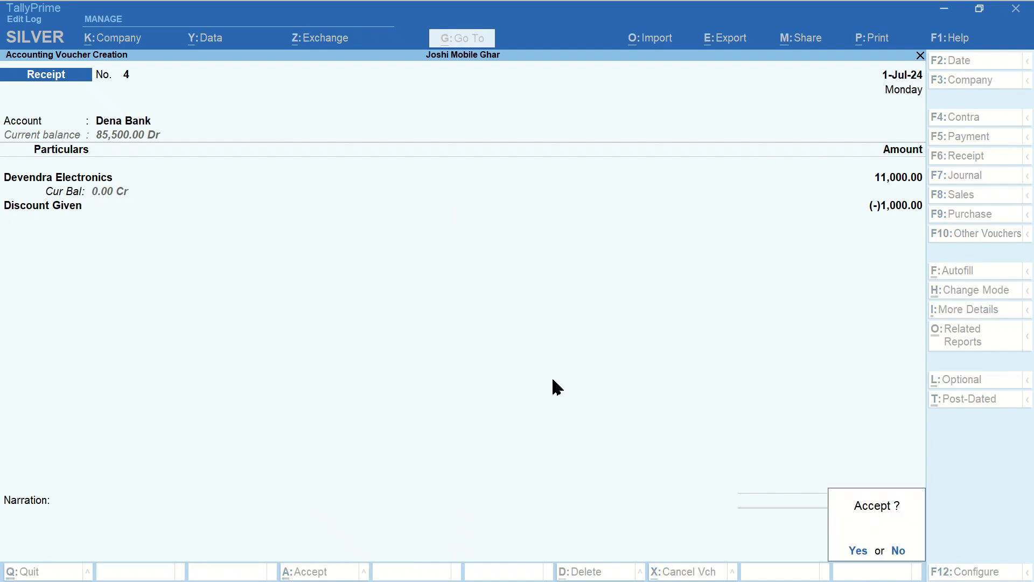
key("Return")
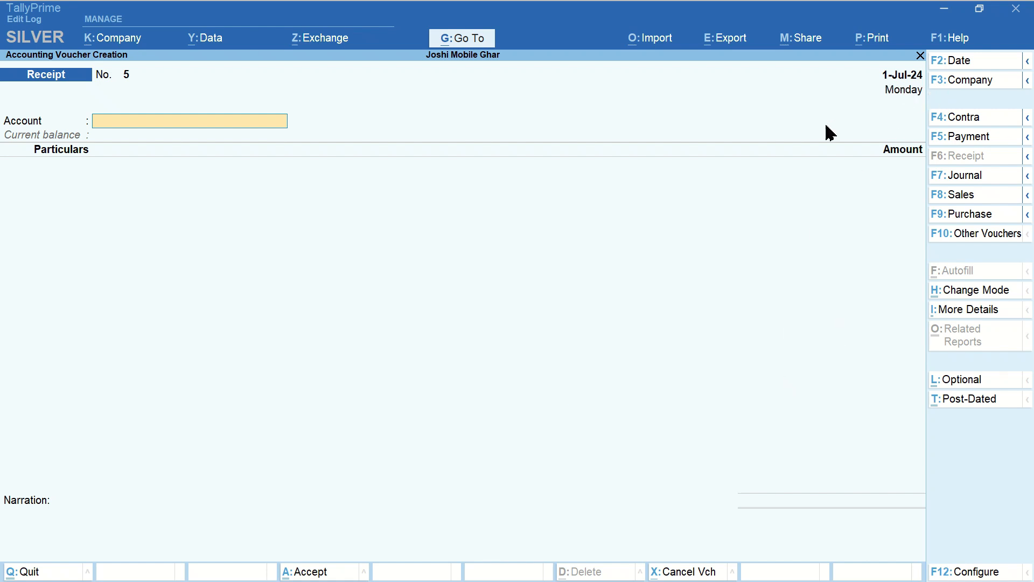
- Reopen the receipt voucher just saved for Devendra Electronics and set its date to 2-Jul-24
key("Page_Up")
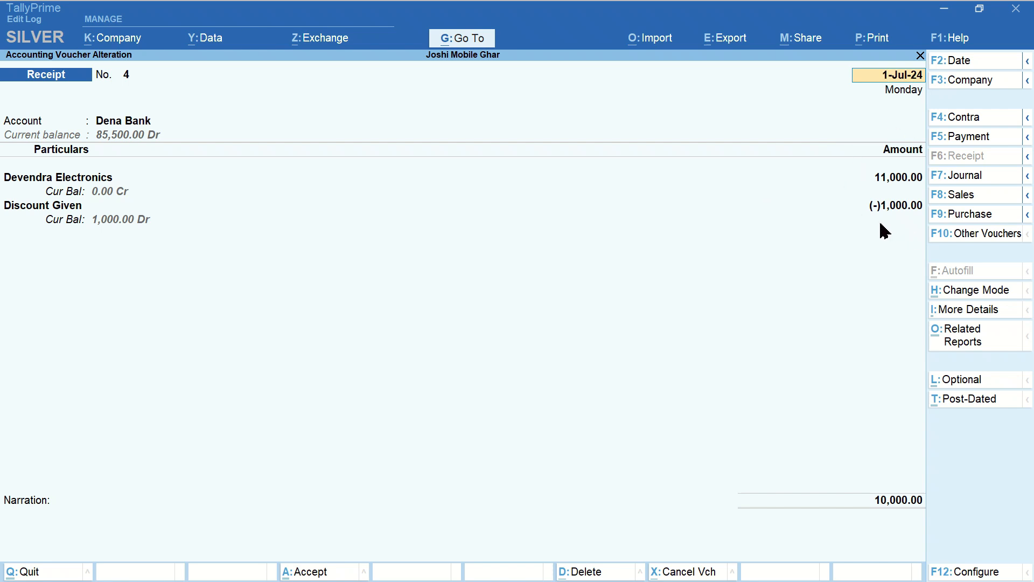
type("2")
type("l")
key("Return")
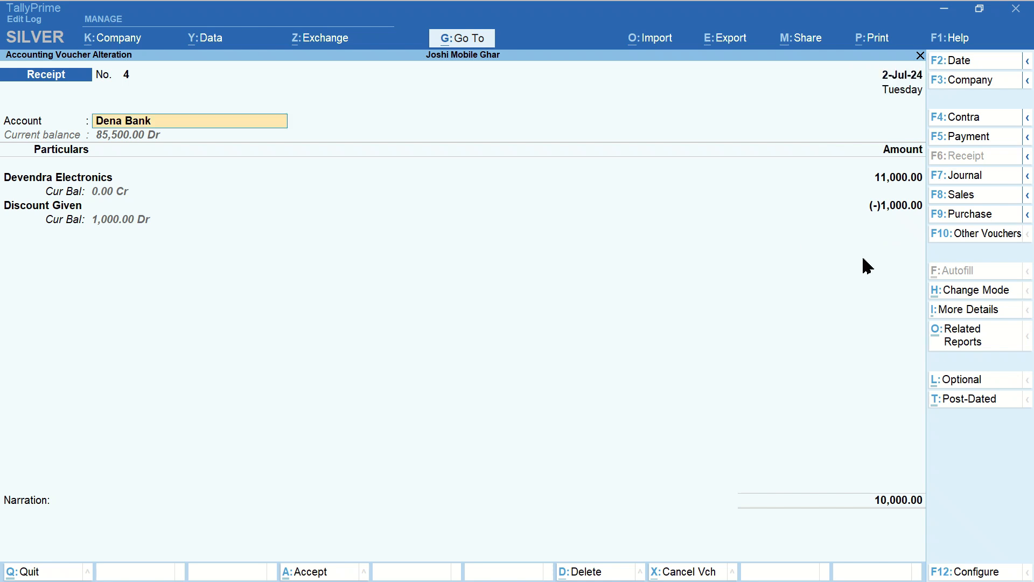
- View the receipt in Double Entry mode to examine its debit and credit lines, and return it to Single Entry mode
left_click(977, 293)
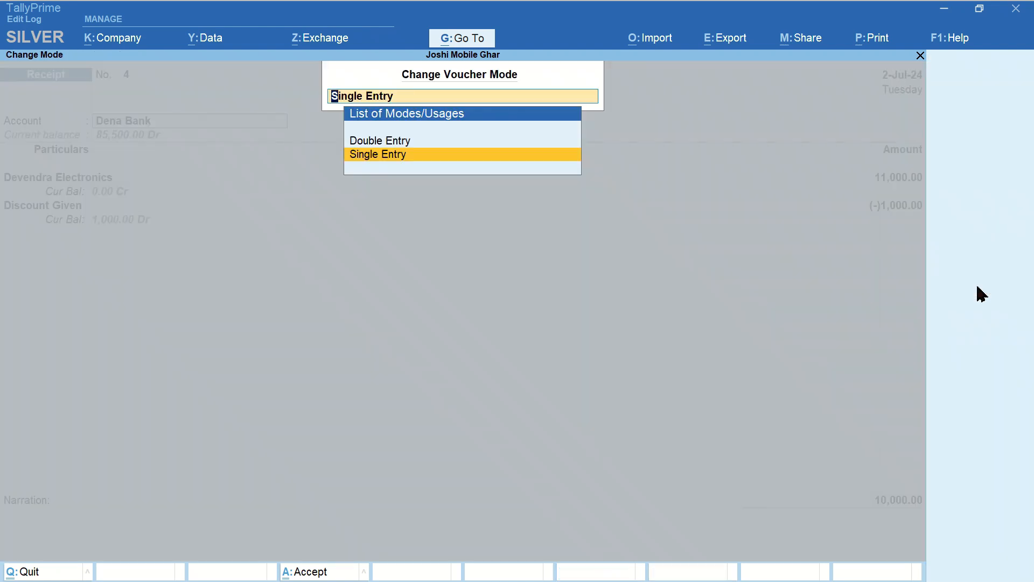
key("Up")
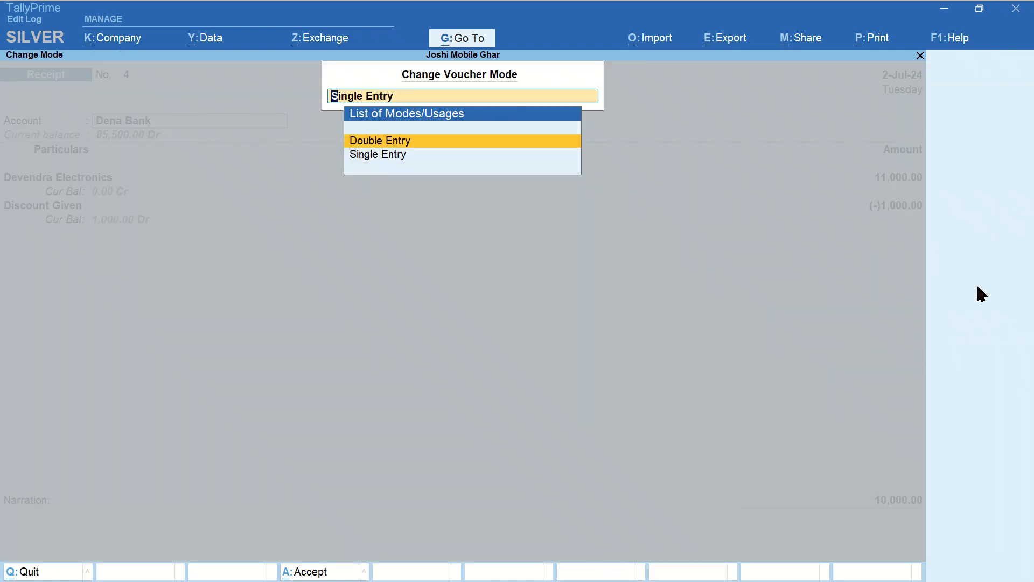
key("Return")
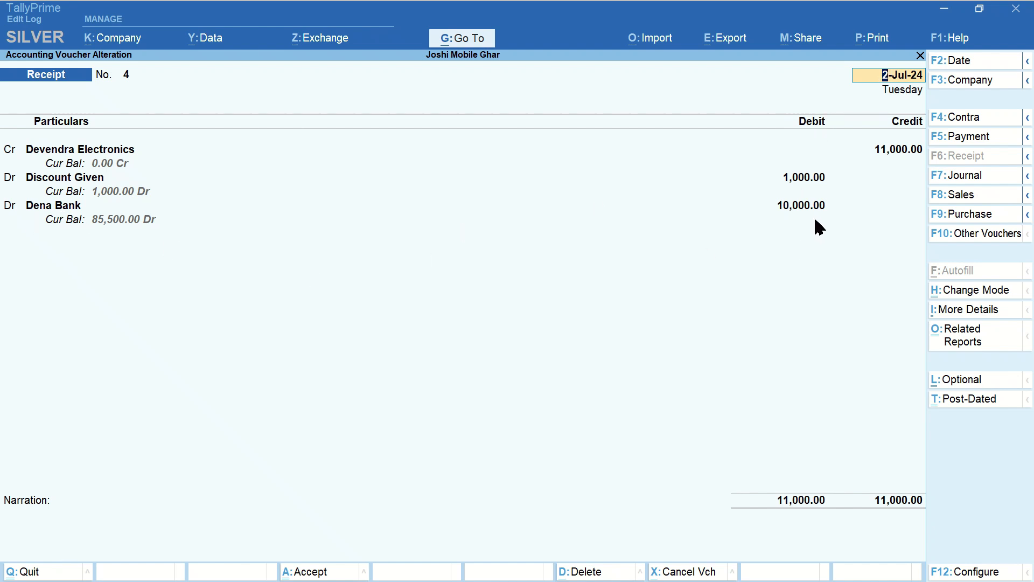
left_click(974, 294)
key("Down")
key("Return")
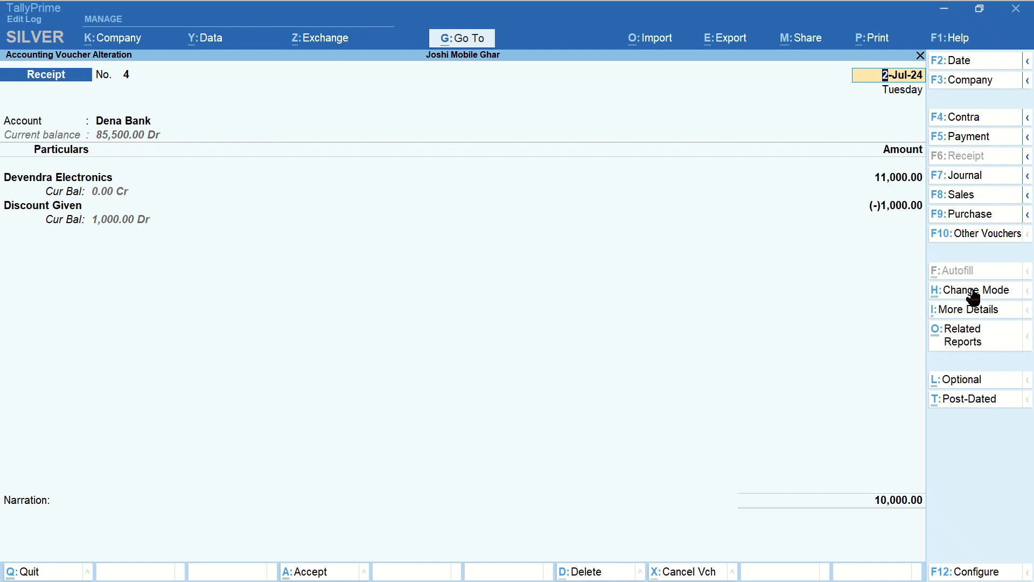
- Save the altered receipt voucher and quit voucher creation to the Gateway of Tally
key("Return")
key("Return")
key("Return")
key("Return")
key("ctrl")
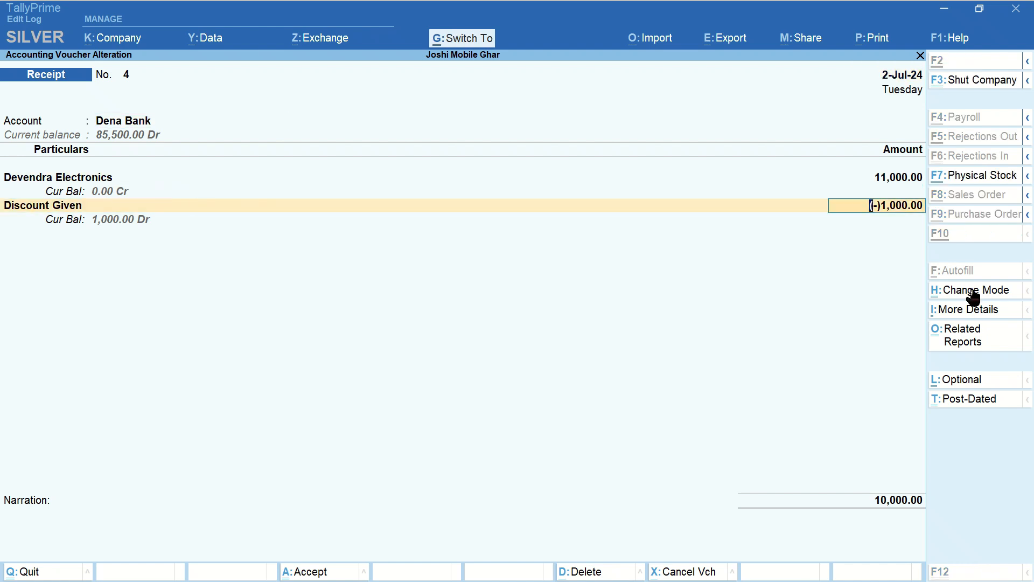
key("ctrl+a")
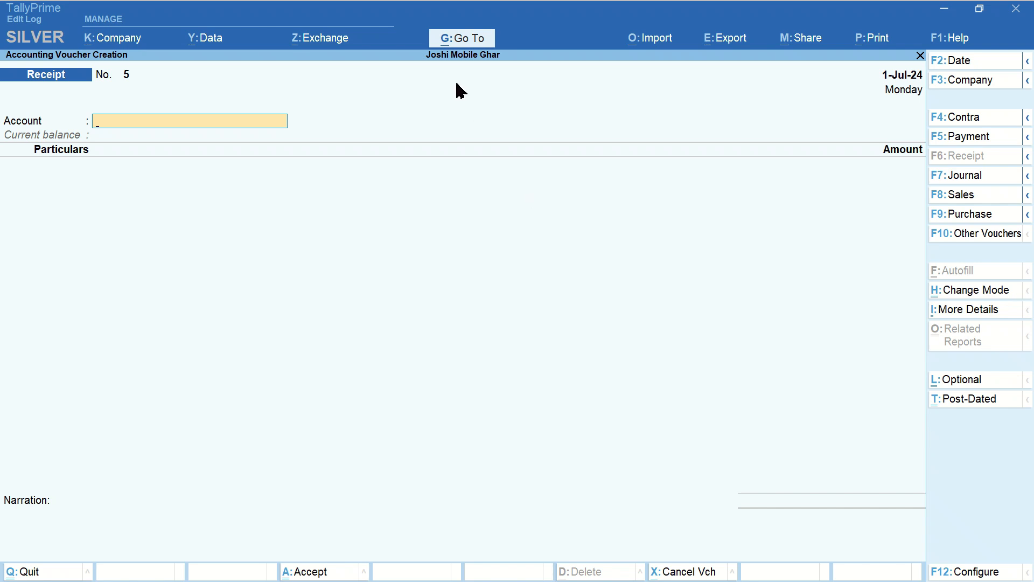
key("Escape")
key("Return")
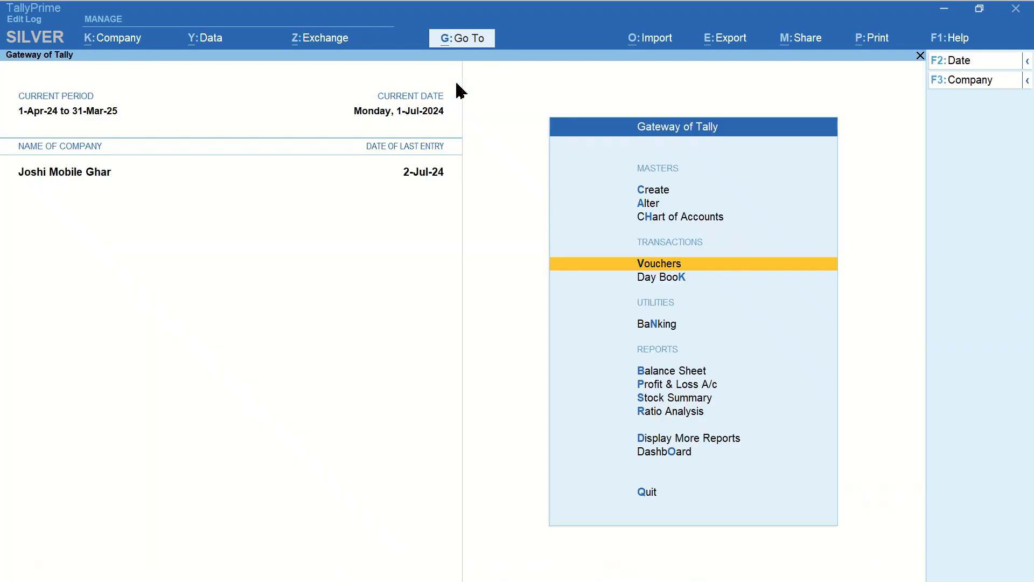